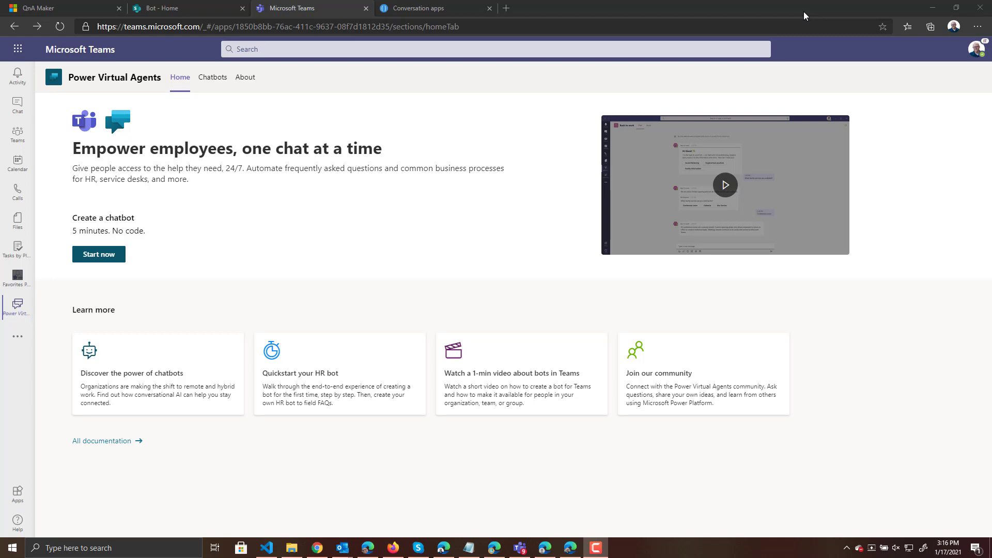
Open First Bot from the Chatbots list, then go to the QnA Maker browser tab
{"action": "left_click", "coordinate": [205, 79]}
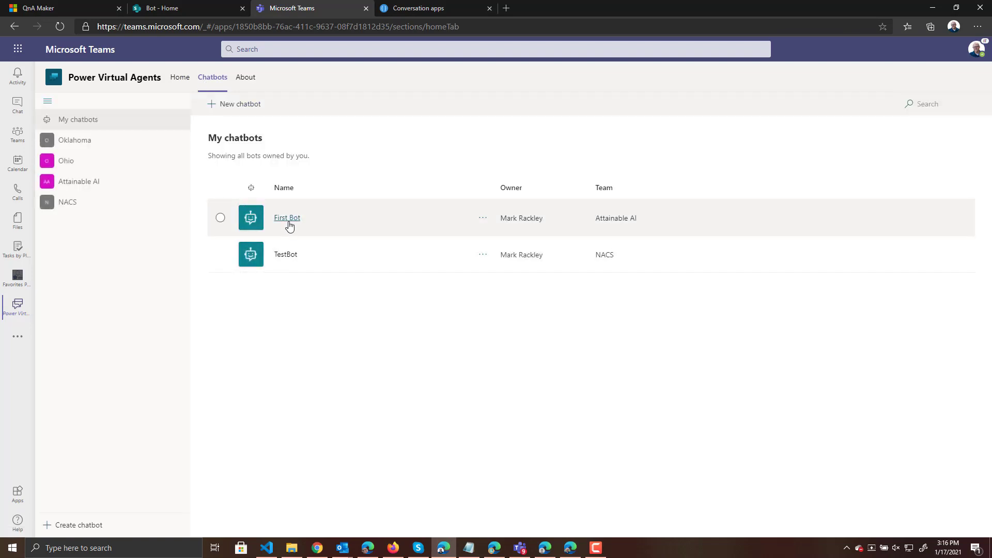
{"action": "left_click", "coordinate": [288, 220]}
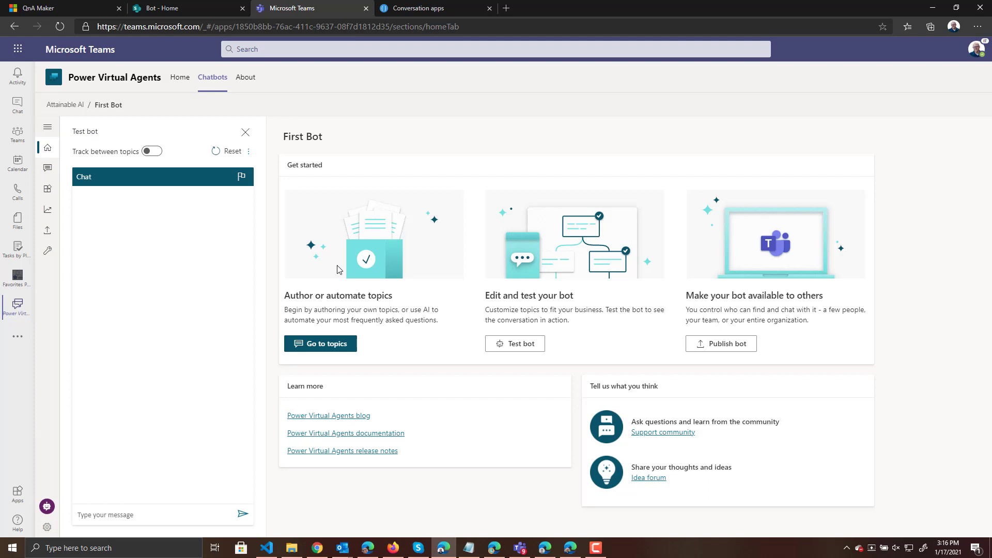
{"action": "left_click", "coordinate": [77, 6]}
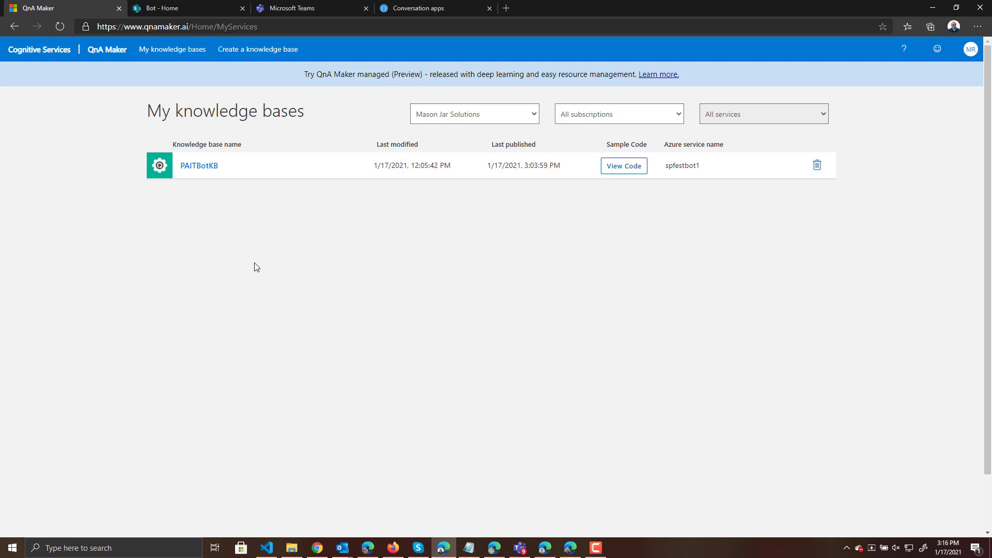
Open the PAITBotKB knowledge base and show its Test chat panel
{"action": "left_click", "coordinate": [199, 170]}
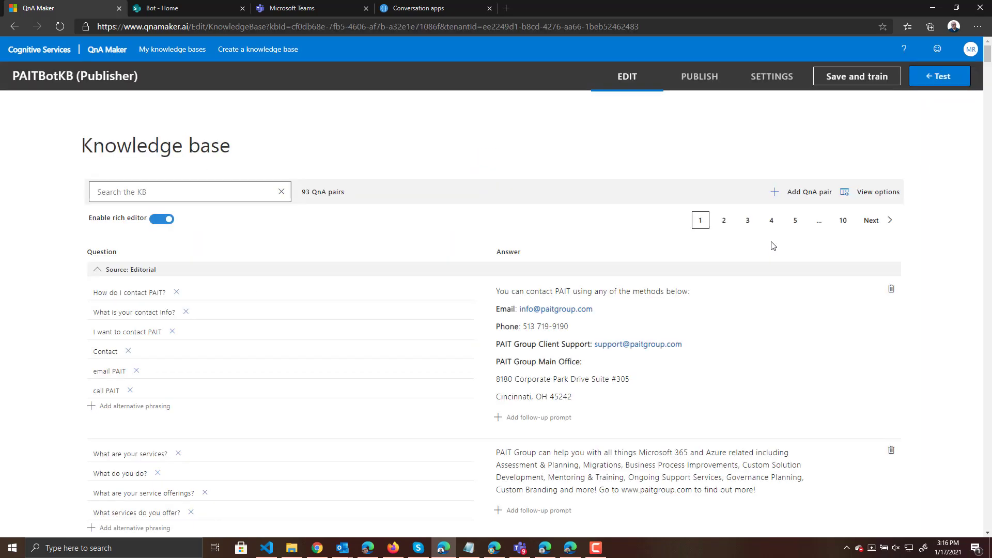
{"action": "left_click", "coordinate": [941, 77]}
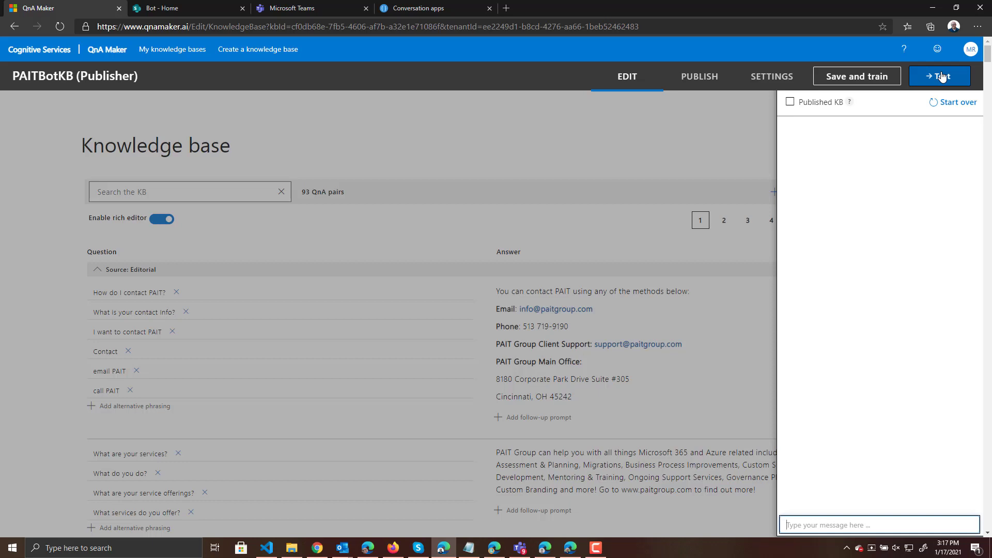
Send 'Hello', 'tell me a joke', 'what does PAIT stand for?' and 'how do I contact pait?' to the test chat
{"action": "type", "text": "Hello"}
{"action": "key", "text": "Return"}
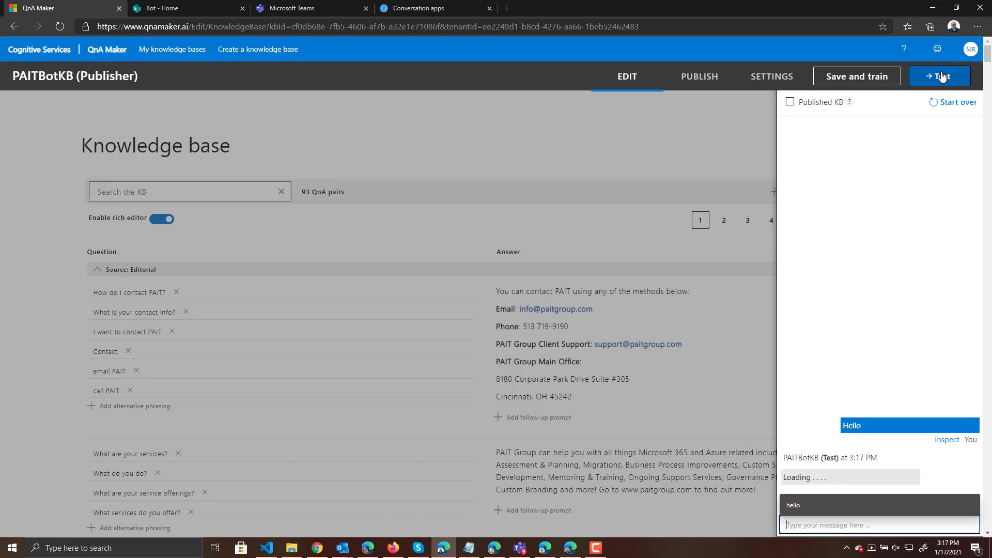
{"action": "type", "text": "tell me a joke"}
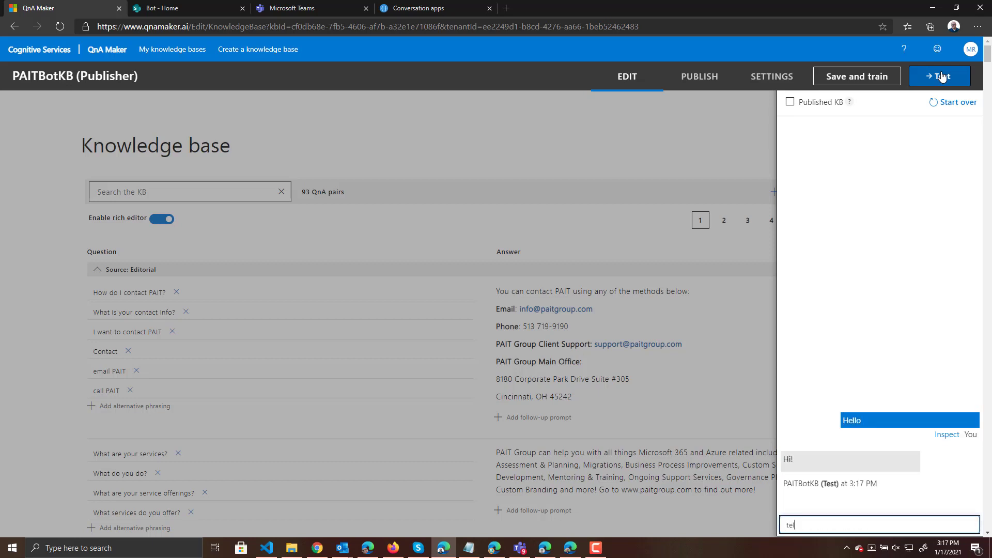
{"action": "key", "text": "Return"}
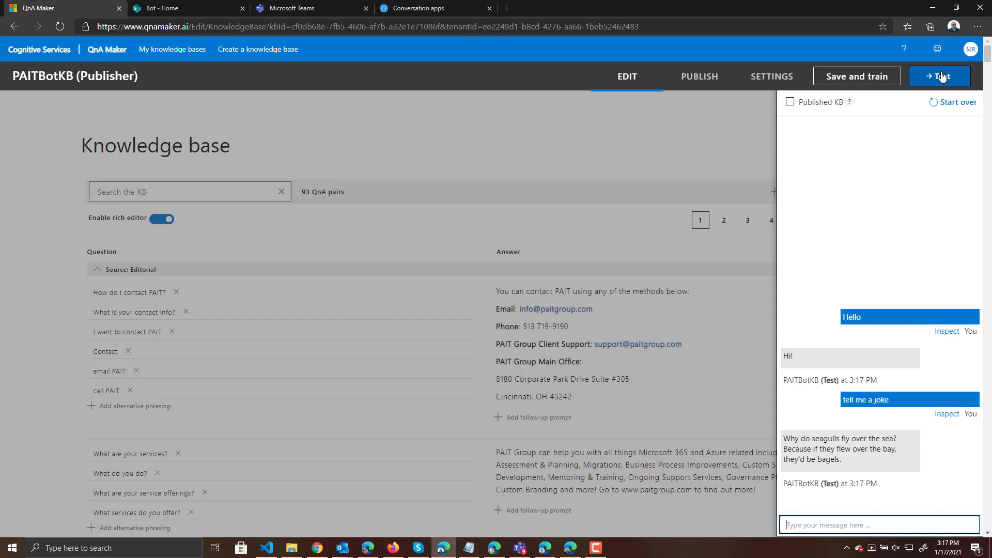
{"action": "type", "text": "what "}
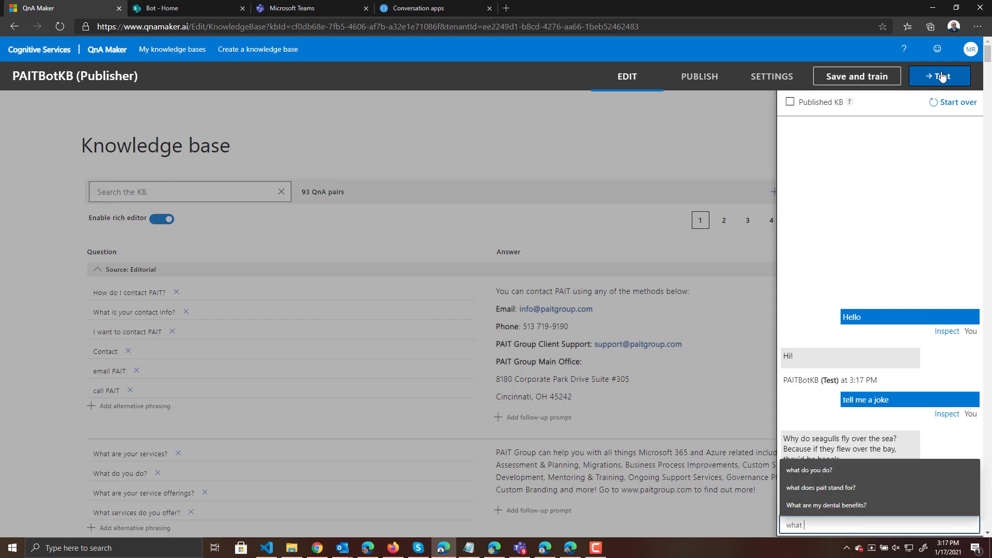
{"action": "type", "text": "does PAIT stand for?"}
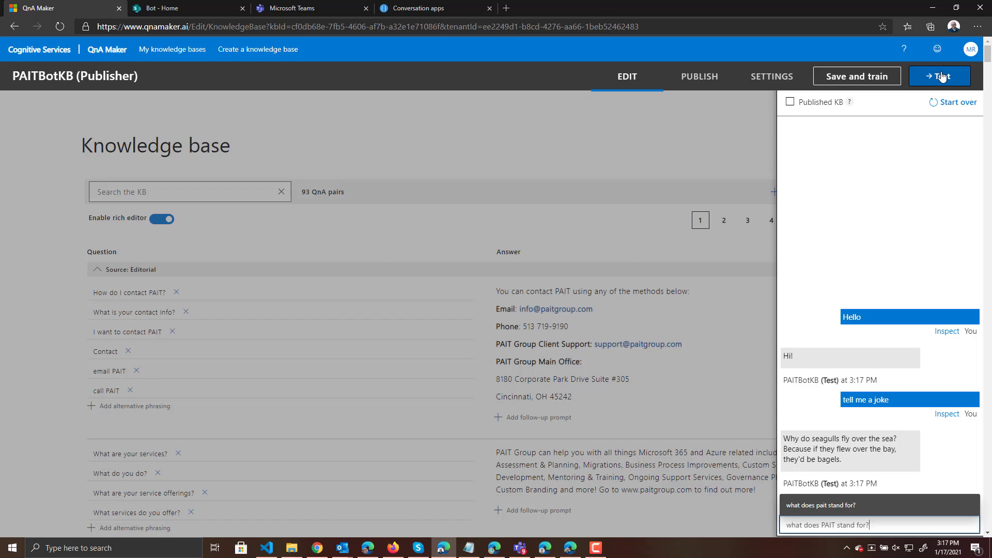
{"action": "key", "text": "Return"}
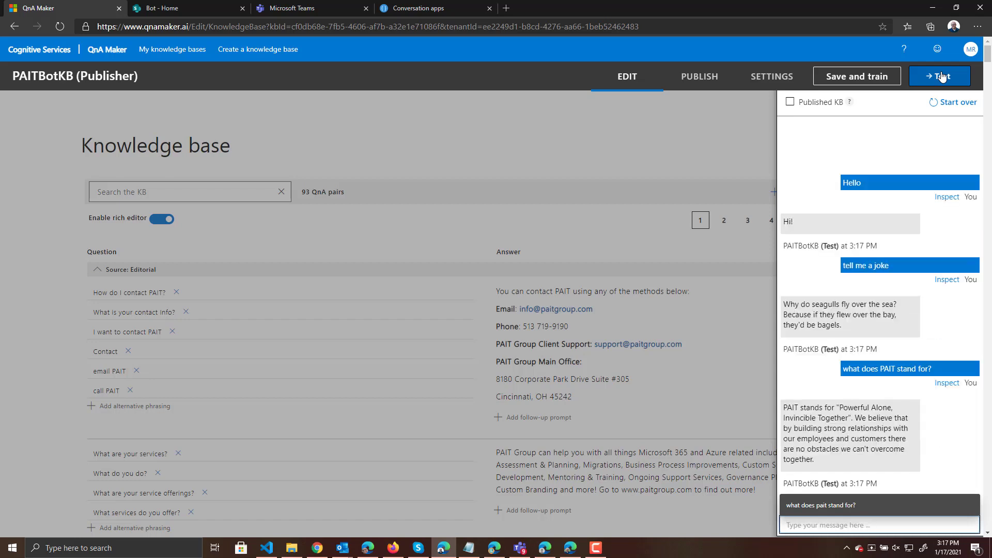
{"action": "type", "text": "how do"}
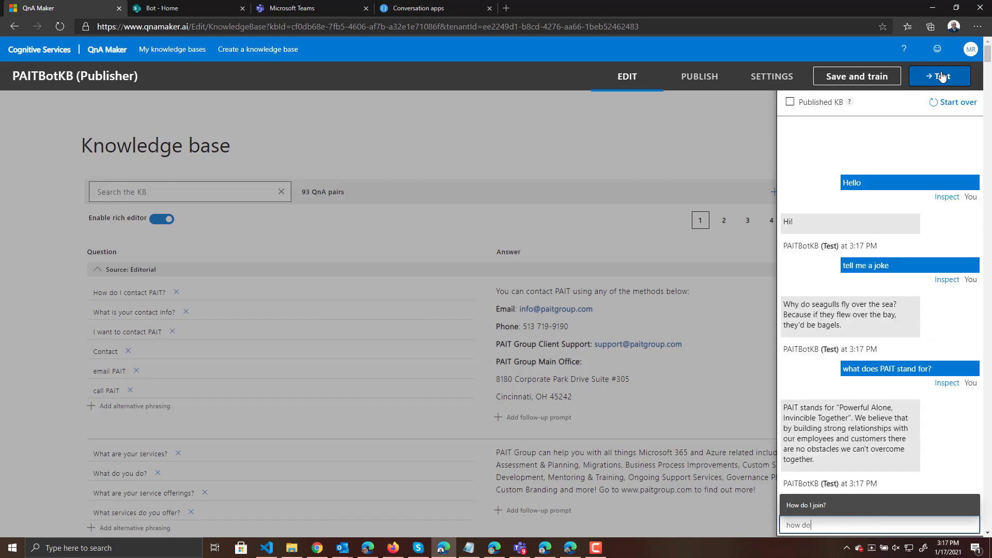
{"action": "type", "text": " I contact pait?"}
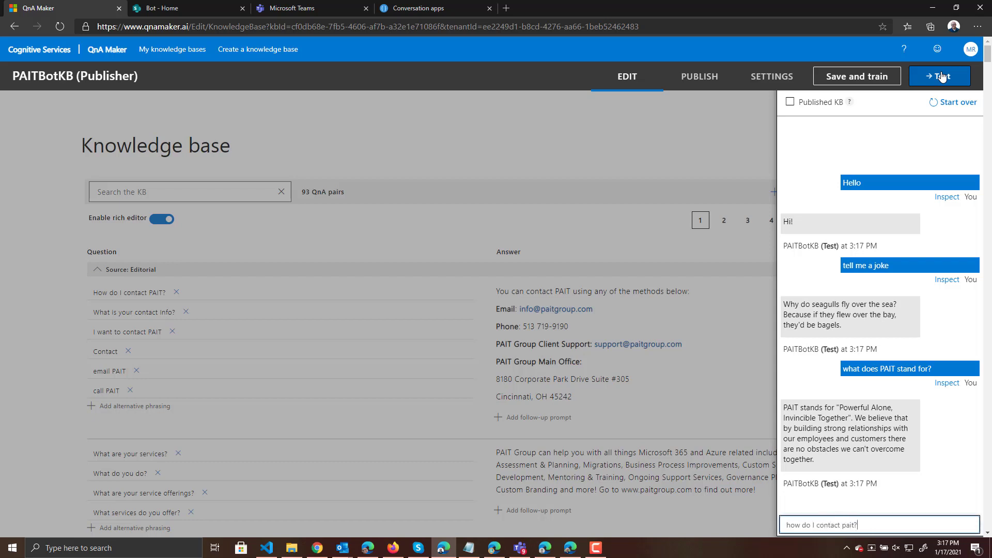
{"action": "key", "text": "Return"}
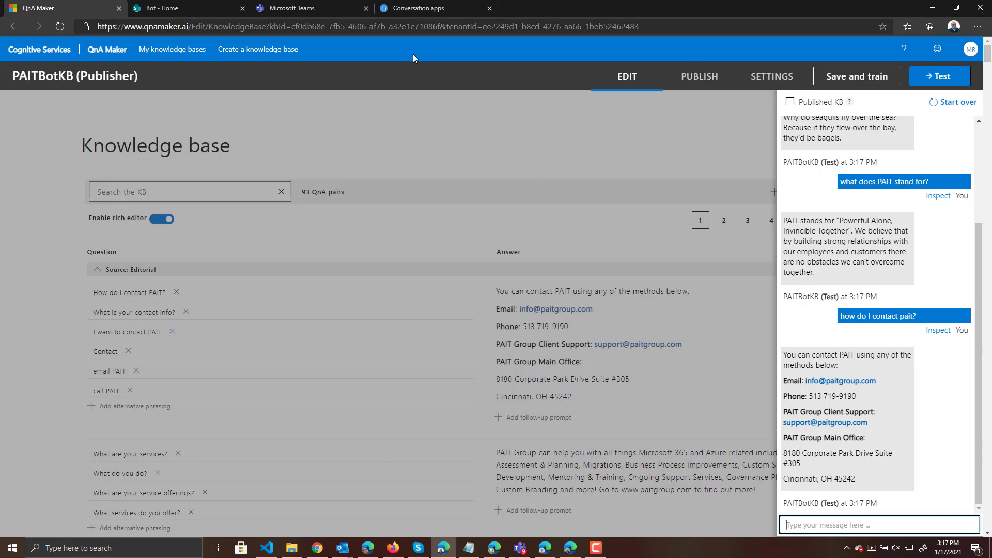
Add the Fallback system topic from First Bot's System fallback settings and open it
{"action": "left_click", "coordinate": [304, 10]}
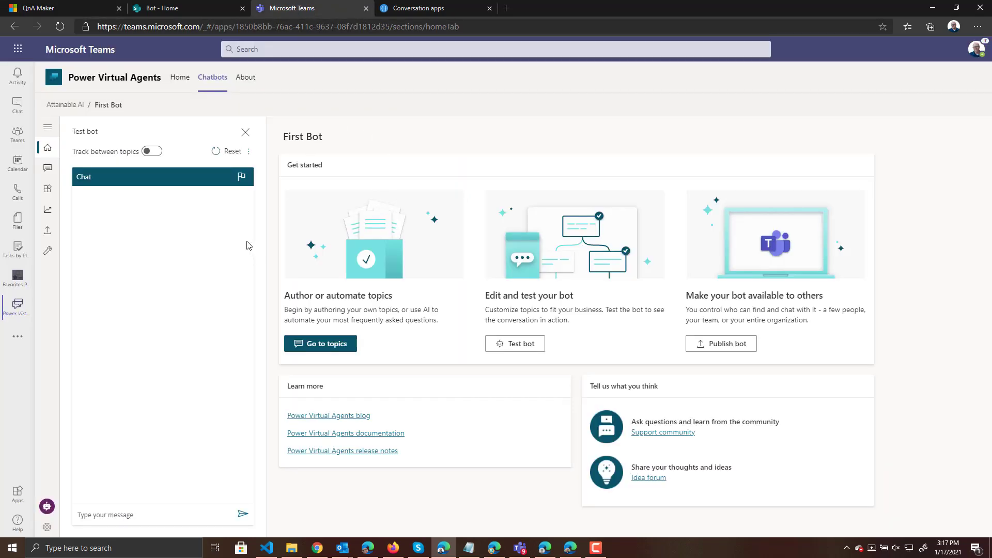
{"action": "left_click", "coordinate": [48, 528]}
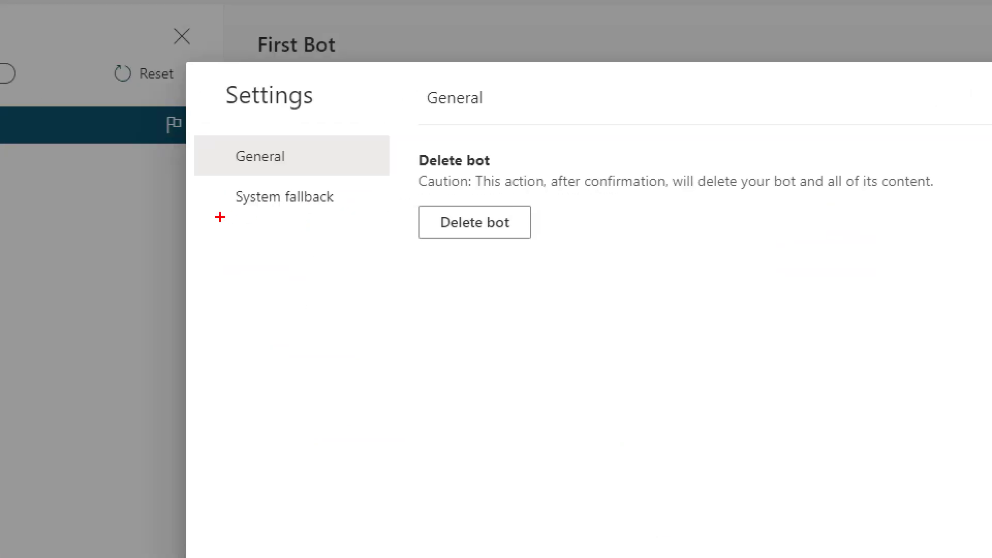
{"action": "mouse_move", "coordinate": [253, 223]}
{"action": "left_mouse_down"}
{"action": "mouse_move", "coordinate": [336, 223]}
{"action": "mouse_move", "coordinate": [272, 189]}
{"action": "left_mouse_up"}
{"action": "left_click_drag", "start_coordinate": [235, 150], "coordinate": [231, 244]}
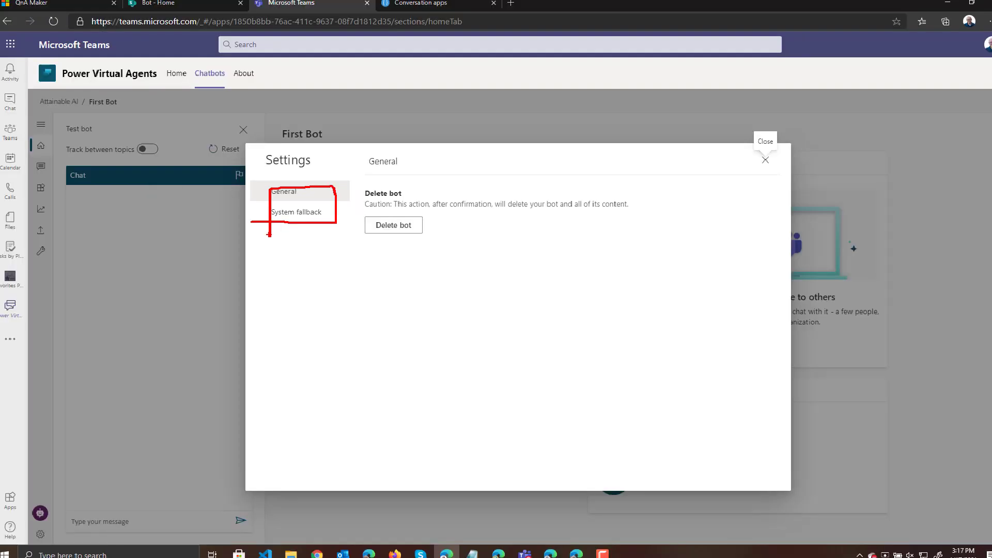
{"action": "left_click", "coordinate": [321, 215]}
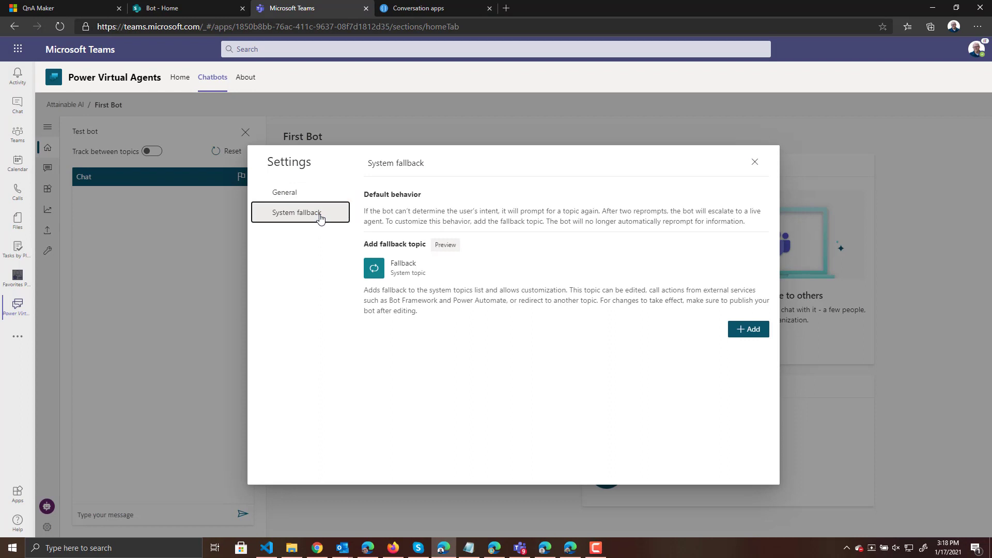
{"action": "left_click", "coordinate": [746, 335]}
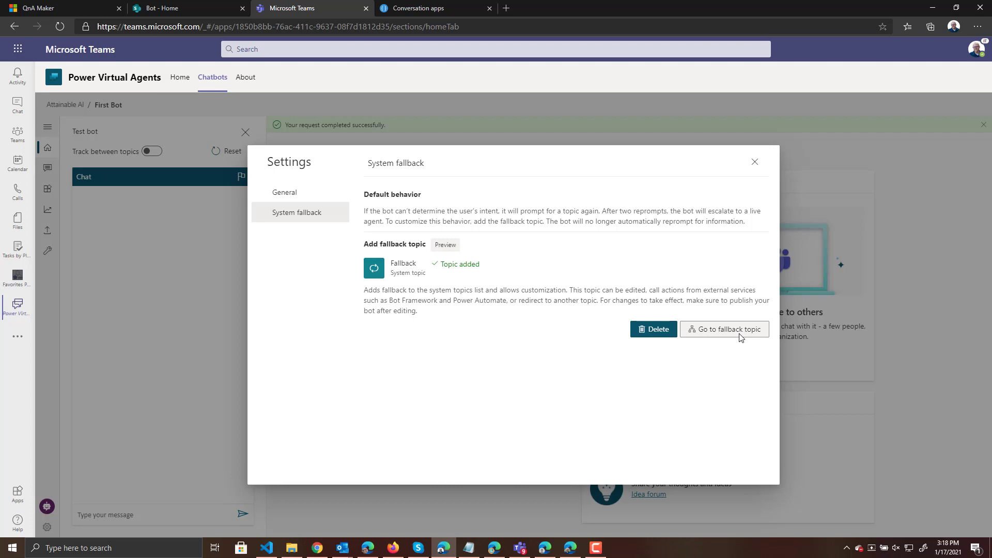
{"action": "left_click", "coordinate": [709, 330]}
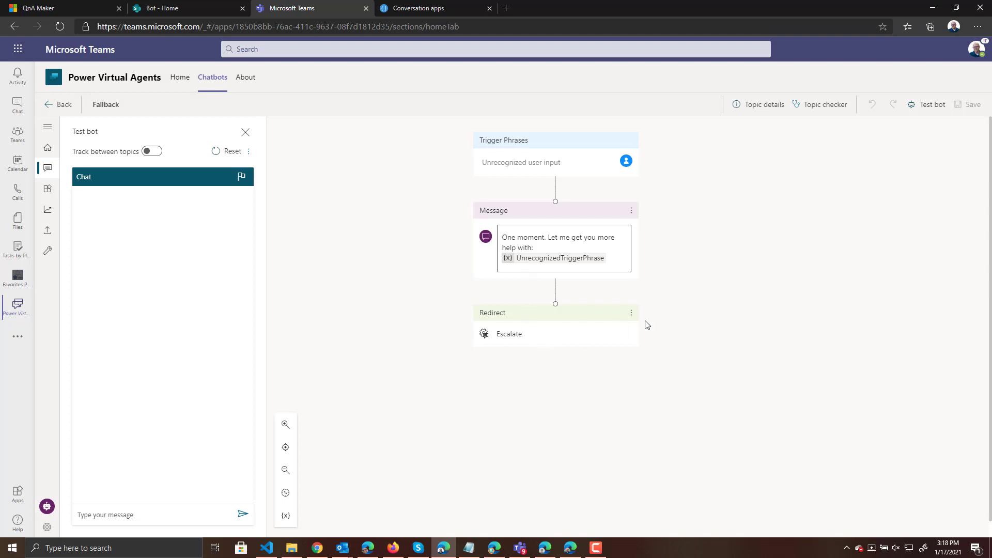
Delete the Escalate redirect node and start a new Power Automate flow via Call an action
{"action": "left_click", "coordinate": [631, 313]}
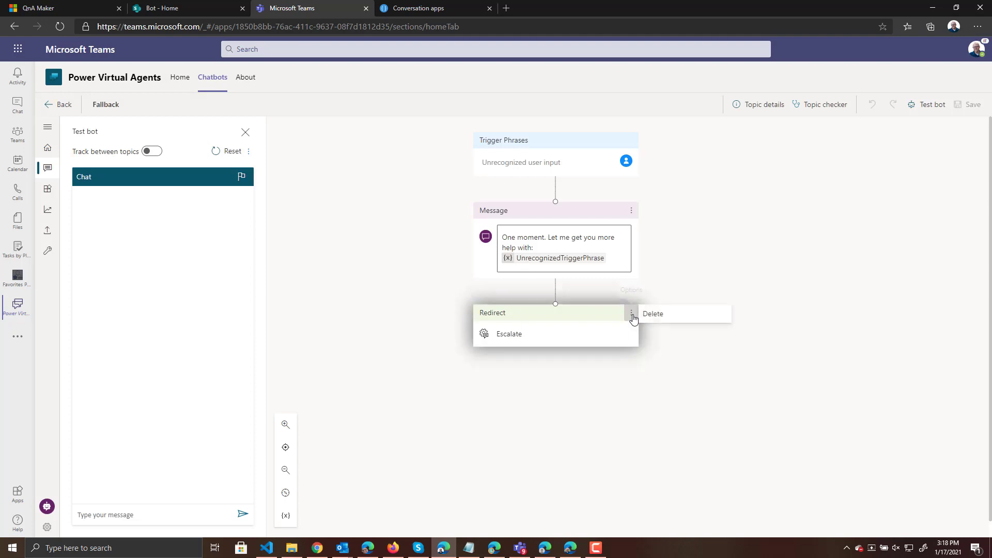
{"action": "left_click", "coordinate": [660, 317]}
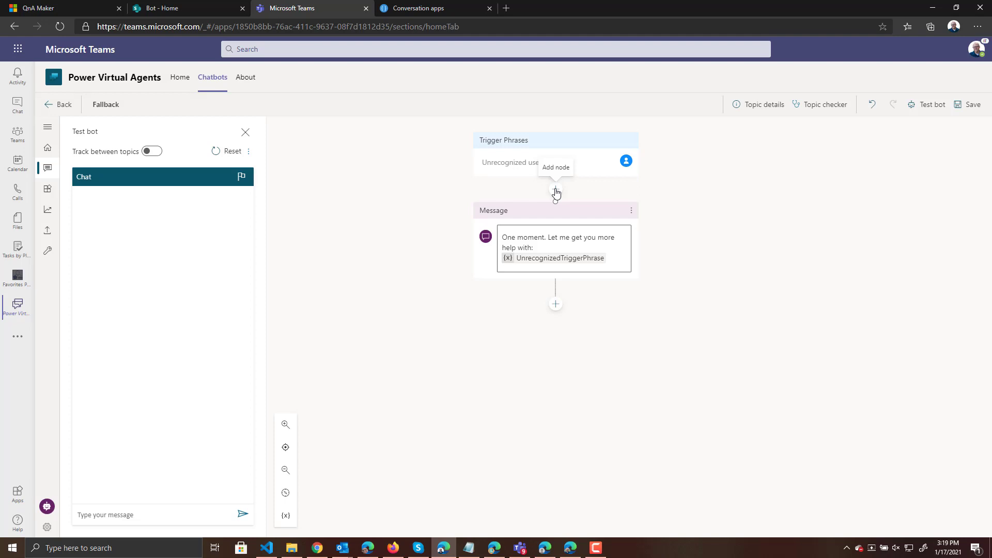
{"action": "left_click", "coordinate": [556, 192]}
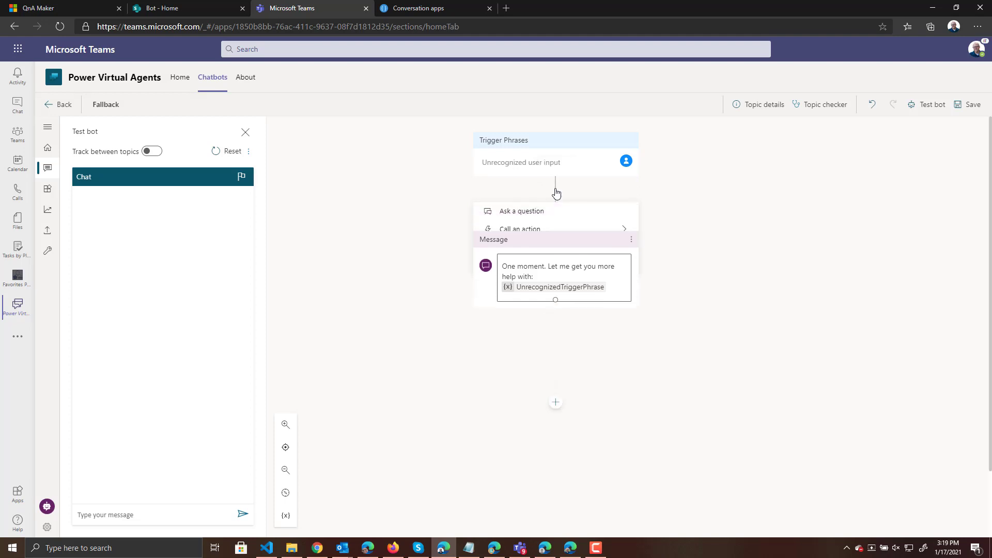
{"action": "left_click", "coordinate": [533, 235]}
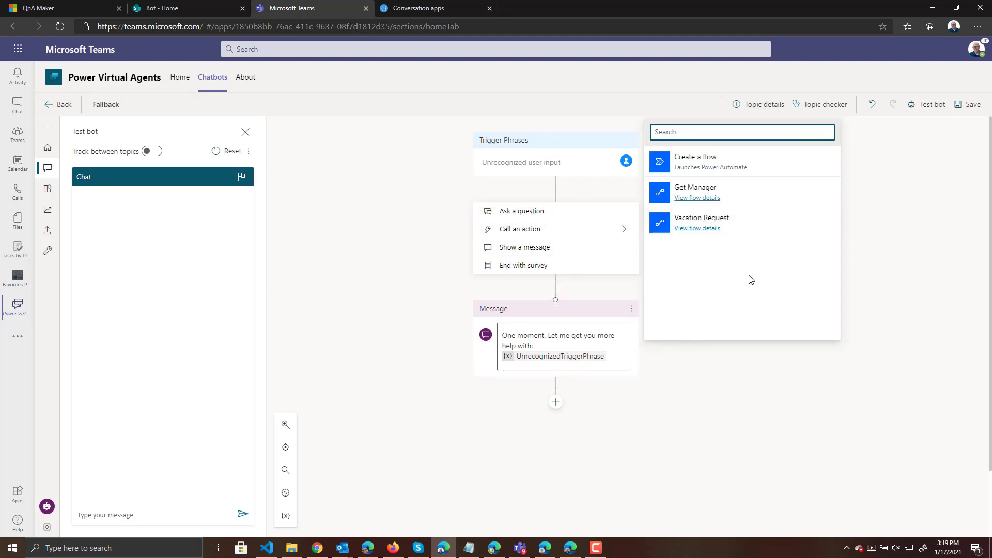
{"action": "left_click", "coordinate": [659, 169]}
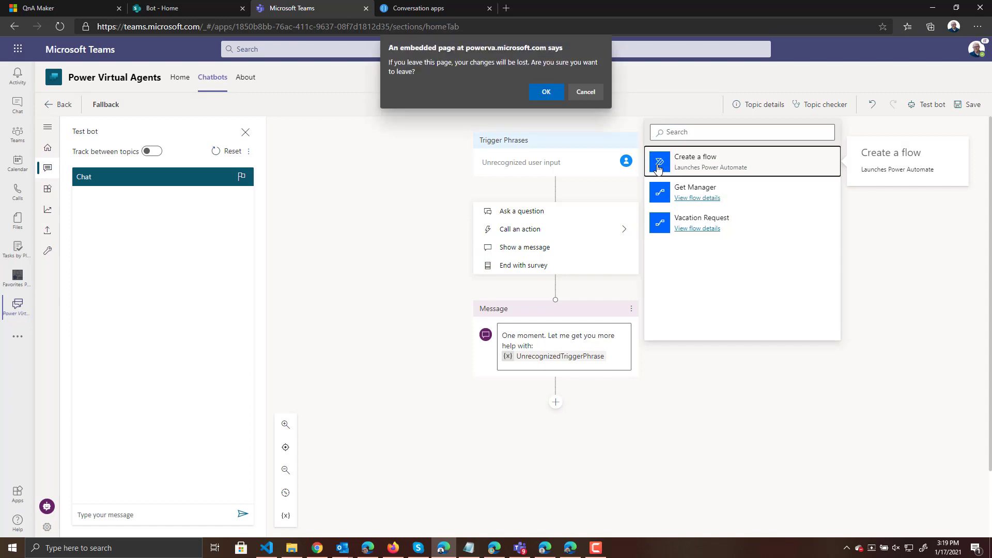
{"action": "left_click", "coordinate": [545, 93]}
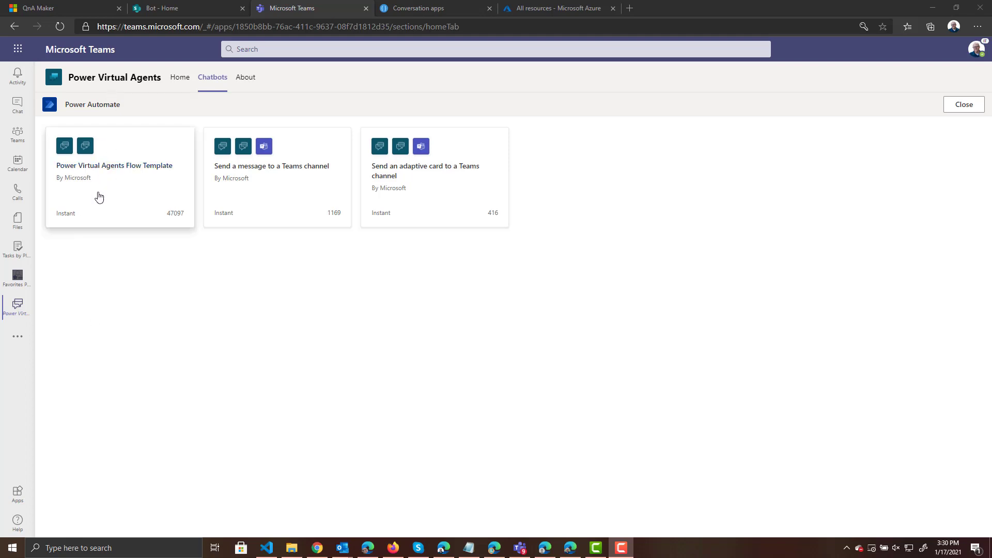
Use the Power Virtual Agents Flow Template and add a text input named Q to its trigger
{"action": "left_click", "coordinate": [126, 170]}
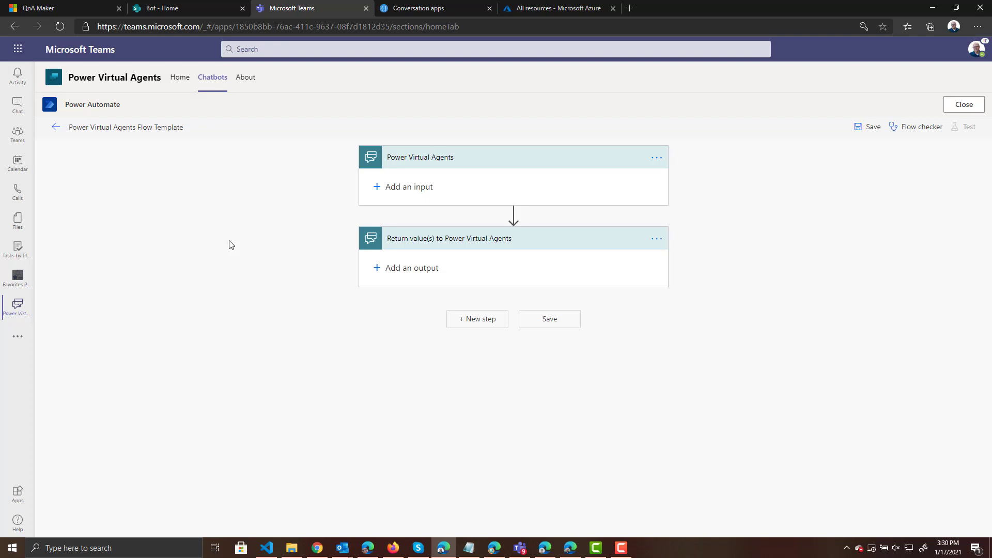
{"action": "left_click", "coordinate": [378, 187]}
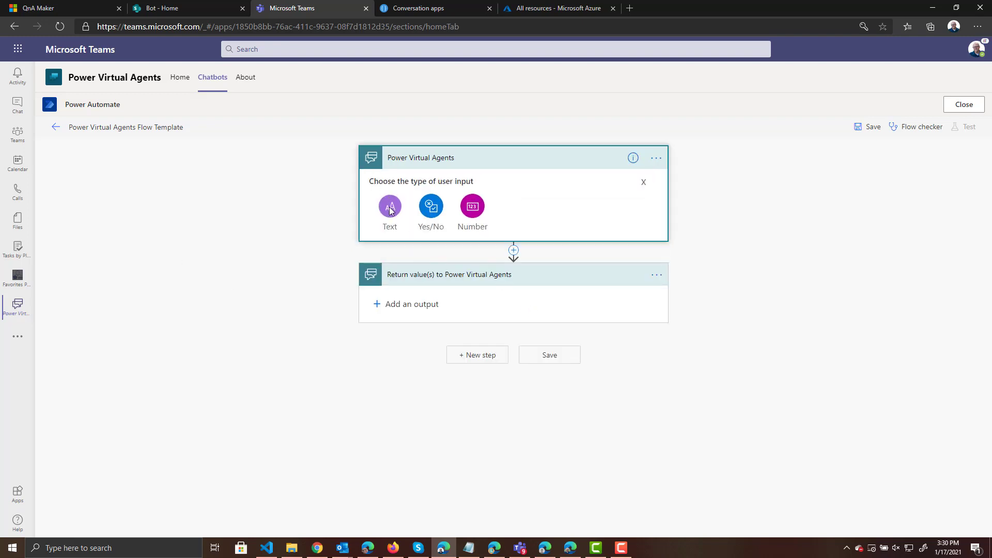
{"action": "left_click", "coordinate": [390, 214]}
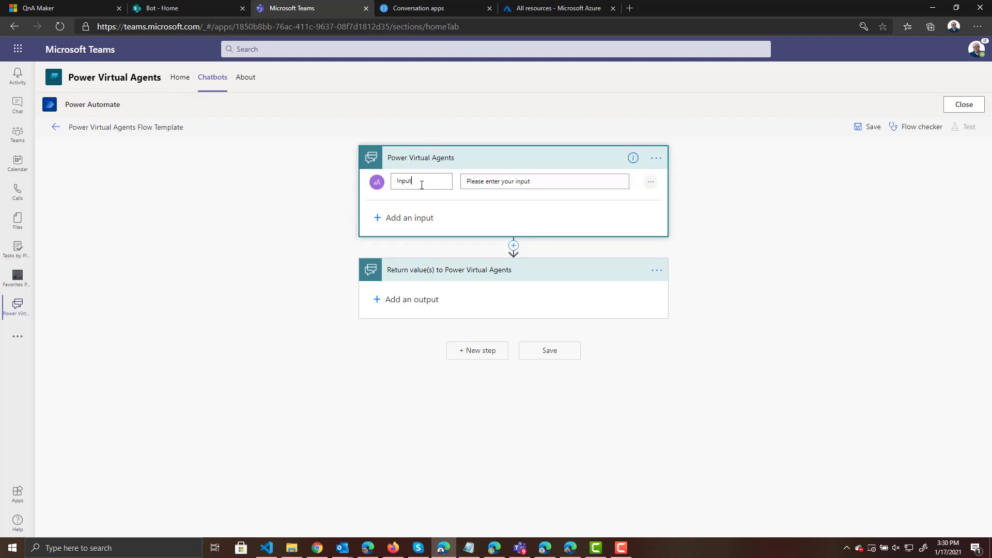
{"action": "type", "text": "Question"}
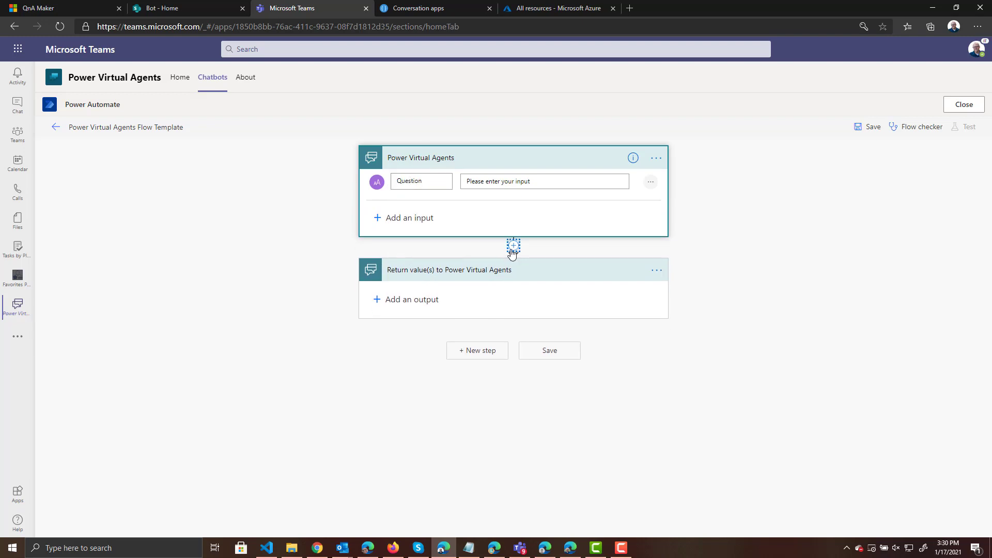
Insert QnA Maker's Generate answer action between the trigger and the return step
{"action": "left_click", "coordinate": [514, 246]}
{"action": "left_click", "coordinate": [501, 261]}
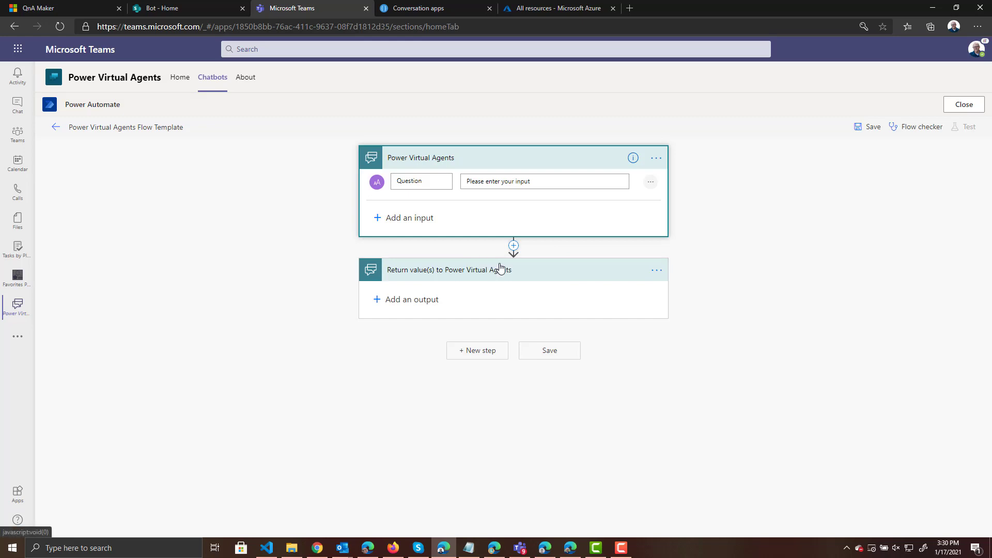
{"action": "type", "text": "qna"}
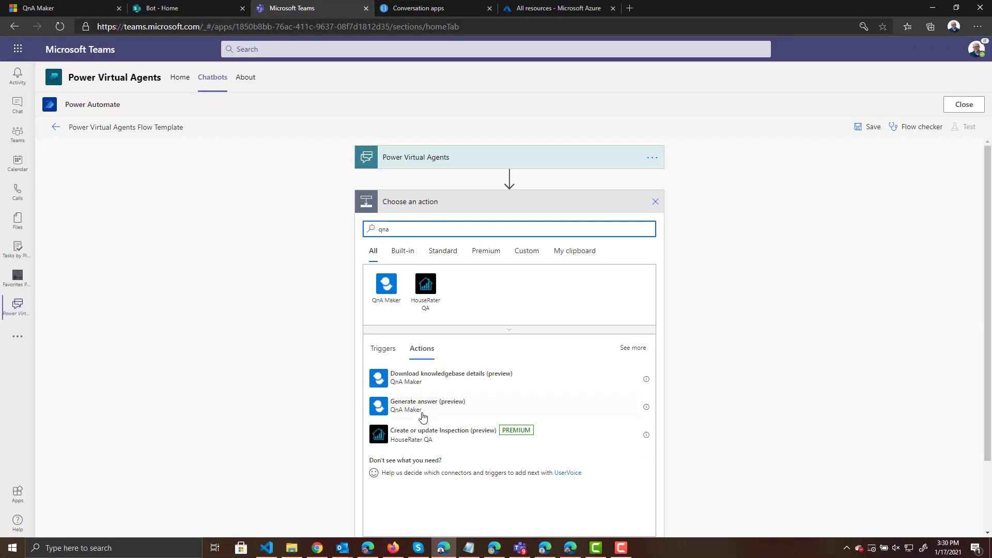
{"action": "left_click", "coordinate": [424, 413]}
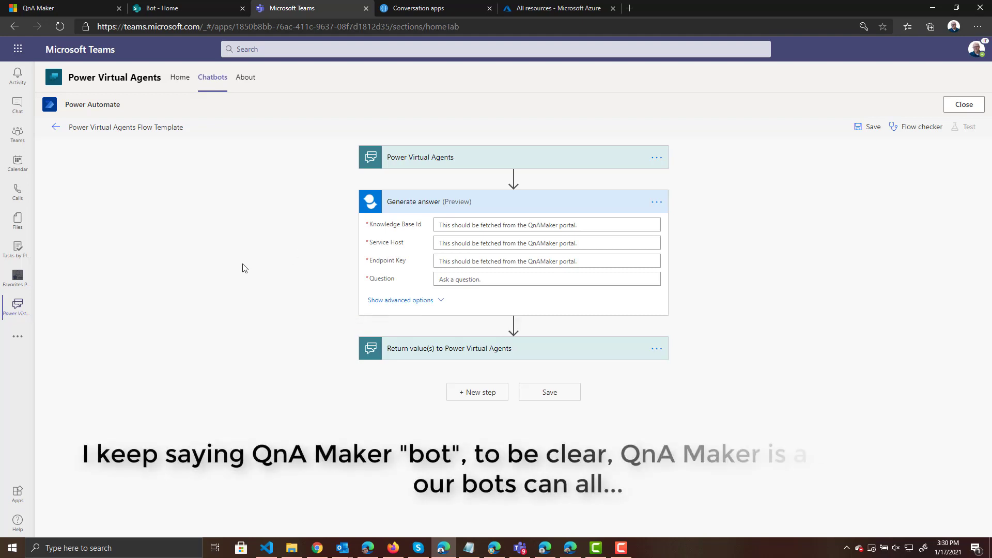
Select the knowledge base ID in PAITBotKB's Settings deployment details sample request
{"action": "left_click", "coordinate": [64, 5]}
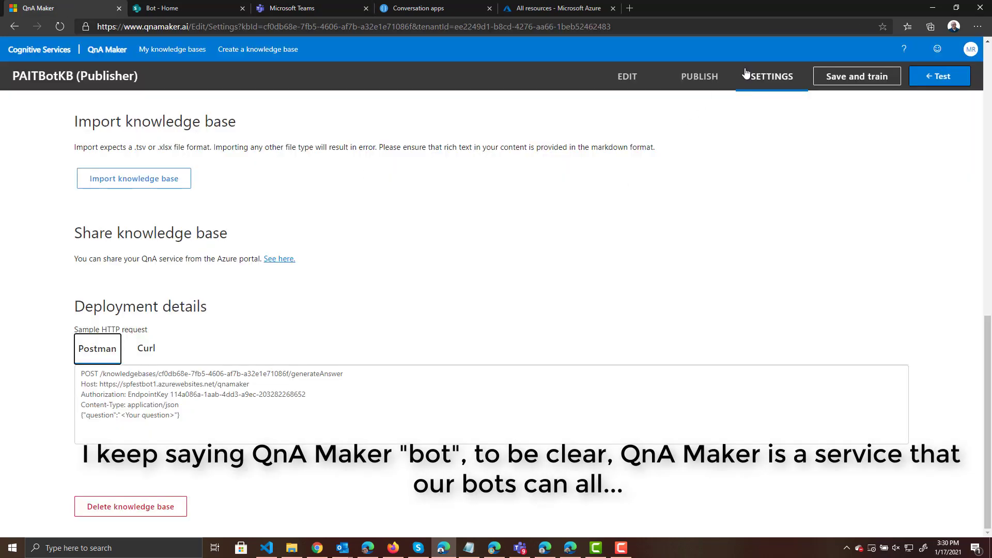
{"action": "left_click", "coordinate": [773, 76]}
{"action": "left_click_drag", "start_coordinate": [86, 315], "coordinate": [230, 308]}
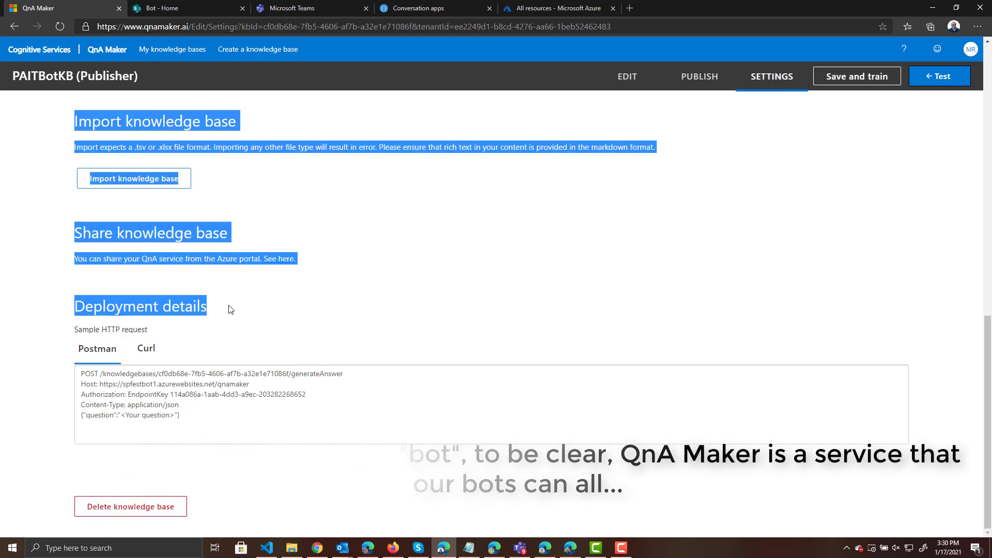
{"action": "left_click", "coordinate": [381, 308]}
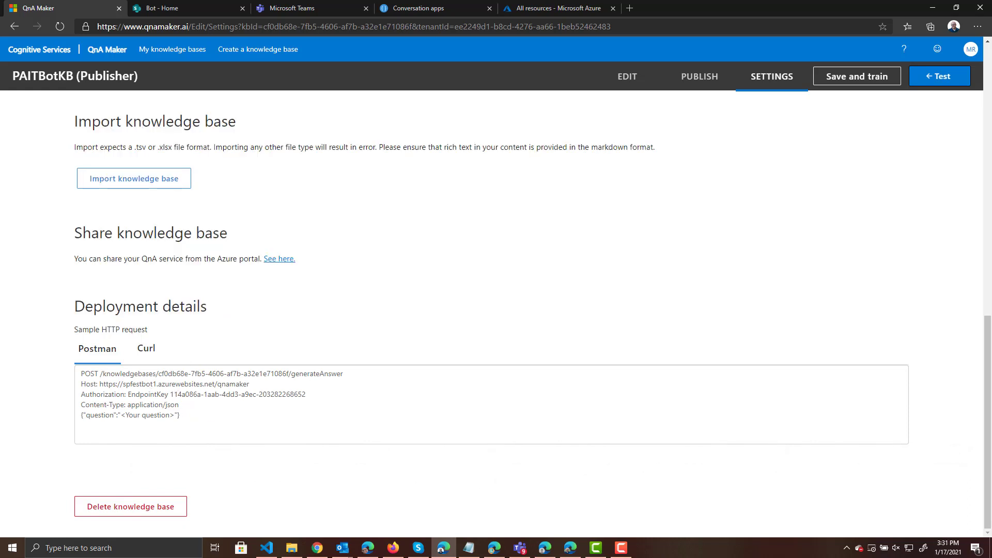
{"action": "left_click", "coordinate": [286, 9]}
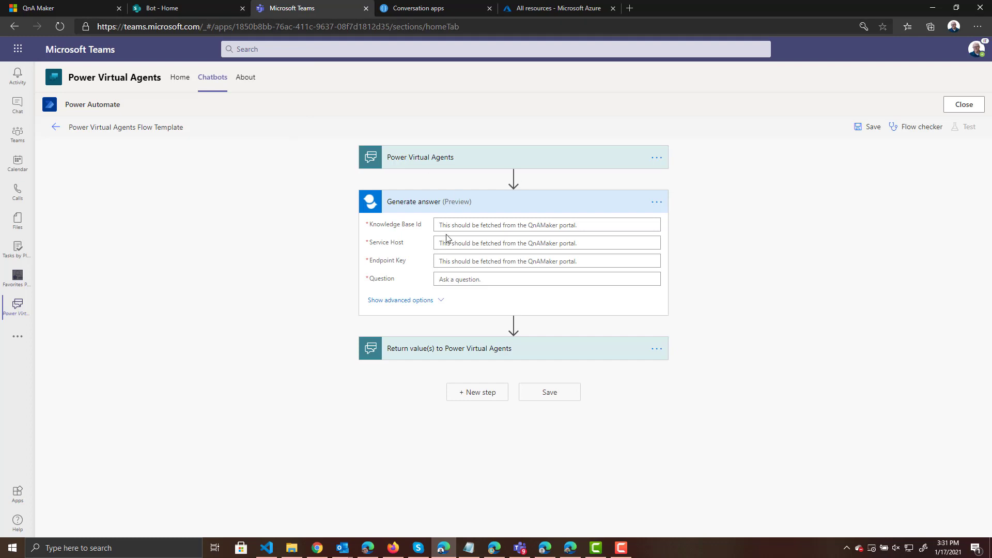
{"action": "left_click_drag", "start_coordinate": [367, 226], "coordinate": [418, 228]}
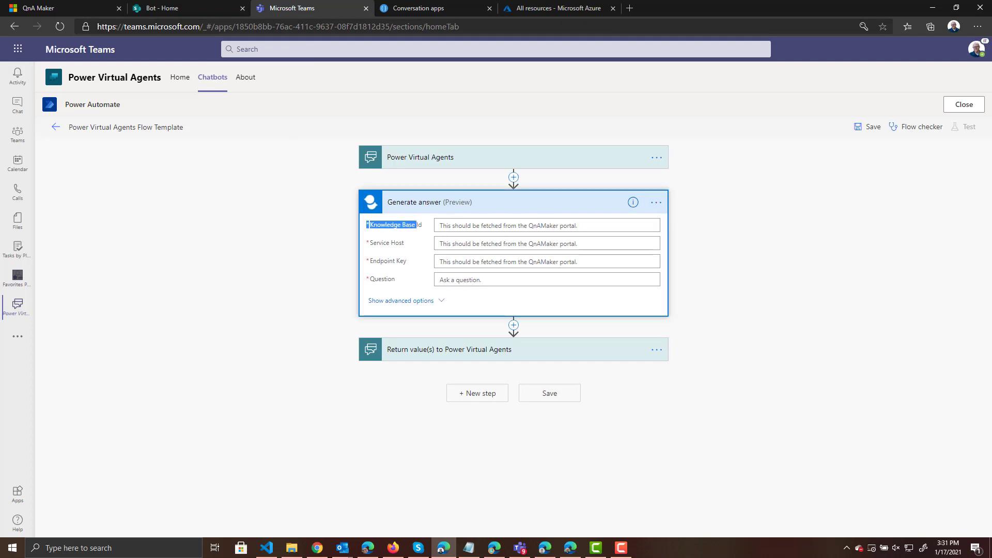
{"action": "left_click", "coordinate": [58, 10]}
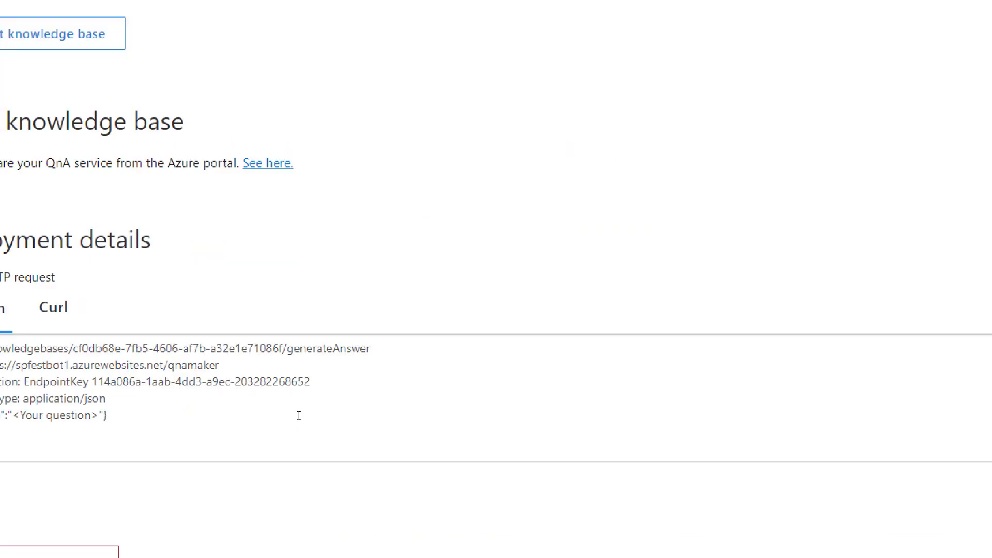
{"action": "left_click_drag", "start_coordinate": [51, 312], "coordinate": [412, 304]}
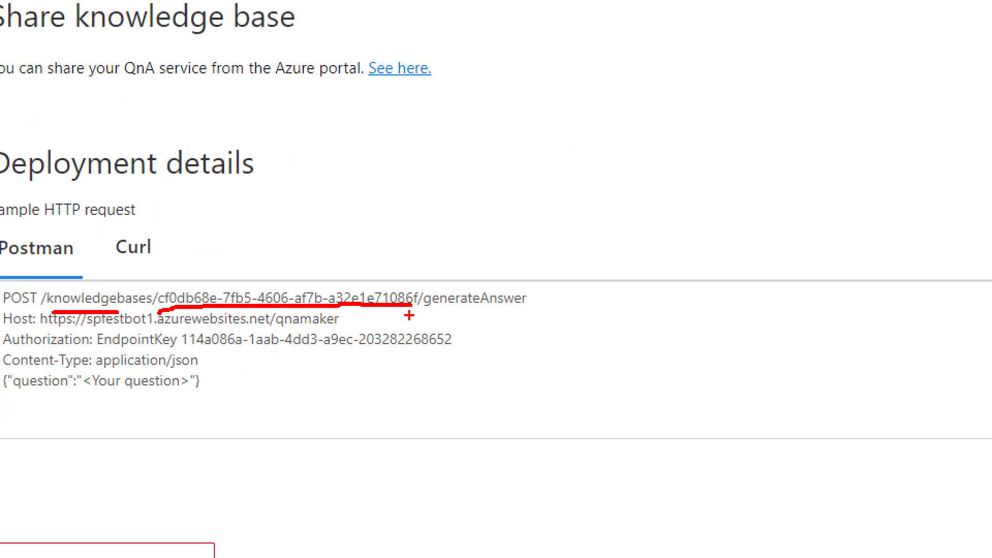
{"action": "key", "text": "Escape"}
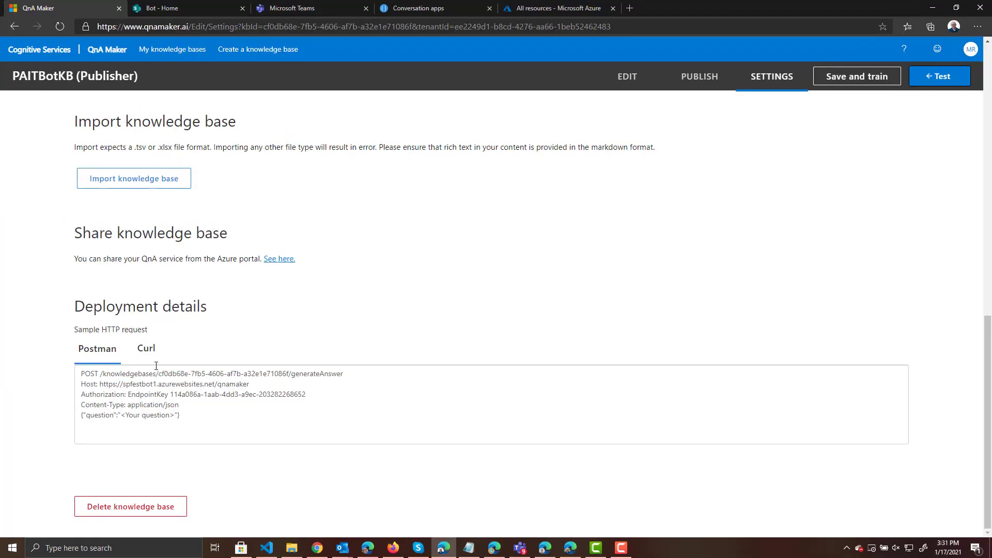
{"action": "left_click_drag", "start_coordinate": [161, 371], "coordinate": [289, 374]}
{"action": "key", "text": "ctrl+c"}
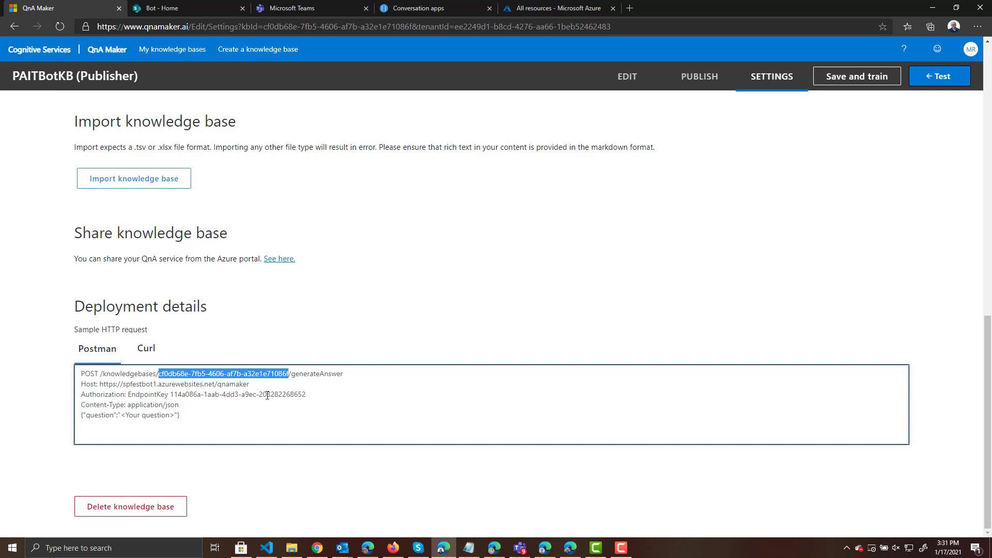
{"action": "left_click", "coordinate": [292, 8]}
Paste the knowledge base ID into Knowledge Base Id and the QnA Maker host URL into Service Host
{"action": "left_click", "coordinate": [504, 226]}
{"action": "key", "text": "ctrl+v"}
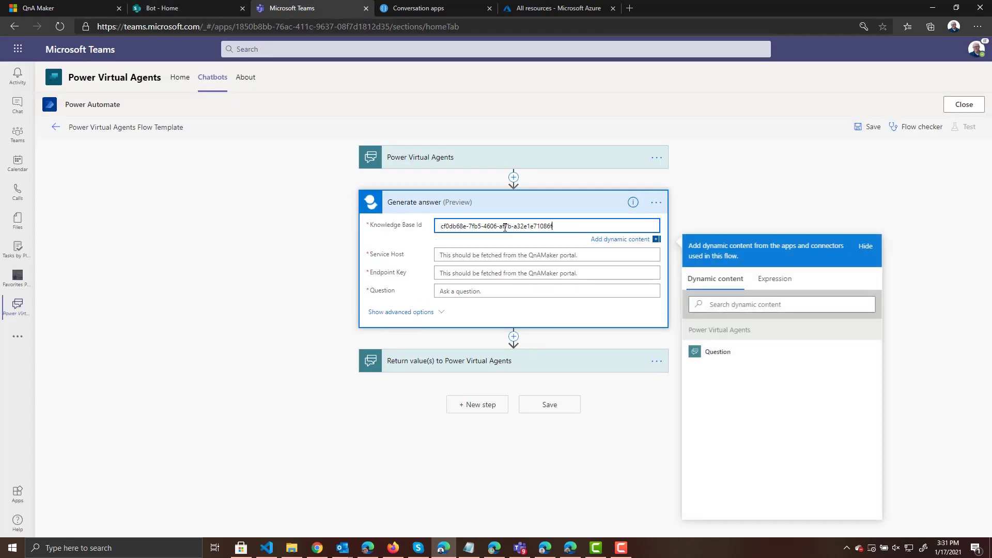
{"action": "left_click", "coordinate": [68, 9]}
{"action": "left_click_drag", "start_coordinate": [100, 385], "coordinate": [264, 384]}
{"action": "key", "text": "ctrl+c"}
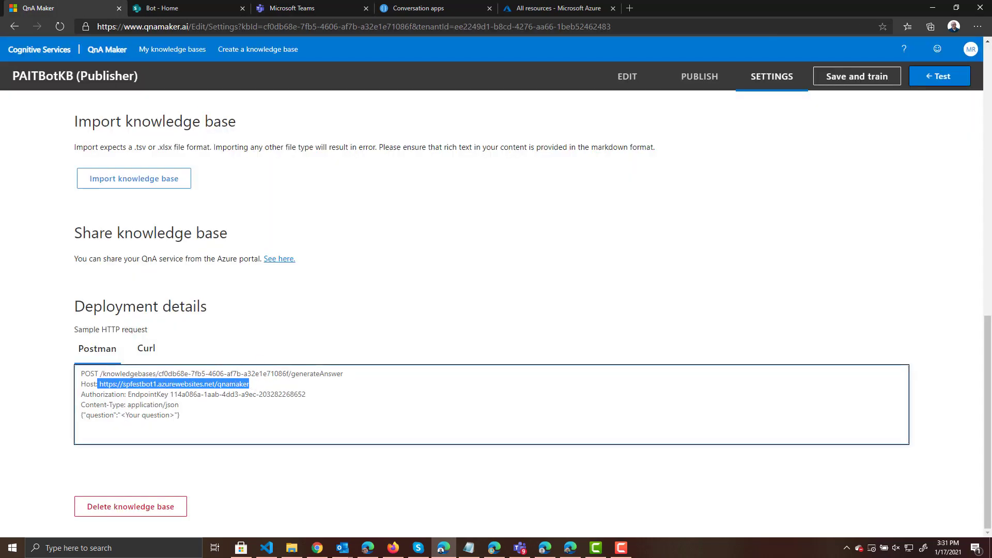
{"action": "left_click", "coordinate": [292, 9]}
{"action": "left_click", "coordinate": [481, 259]}
{"action": "key", "text": "ctrl+v"}
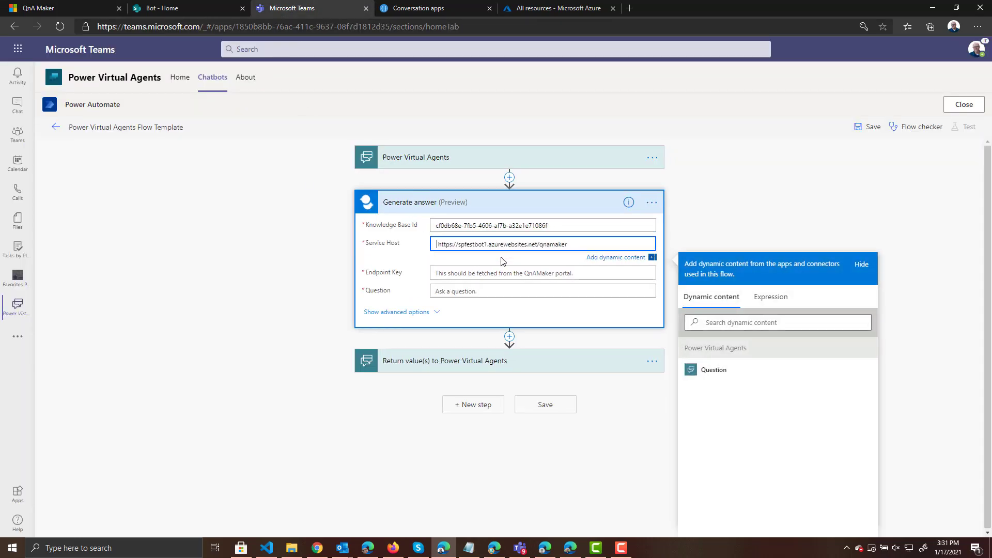
{"action": "left_click", "coordinate": [485, 272]}
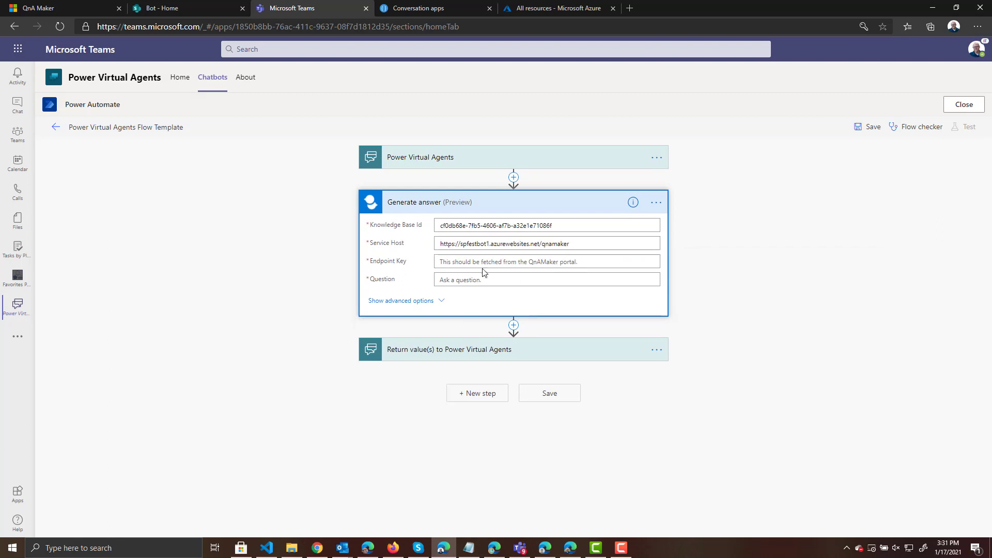
{"action": "left_click", "coordinate": [481, 262]}
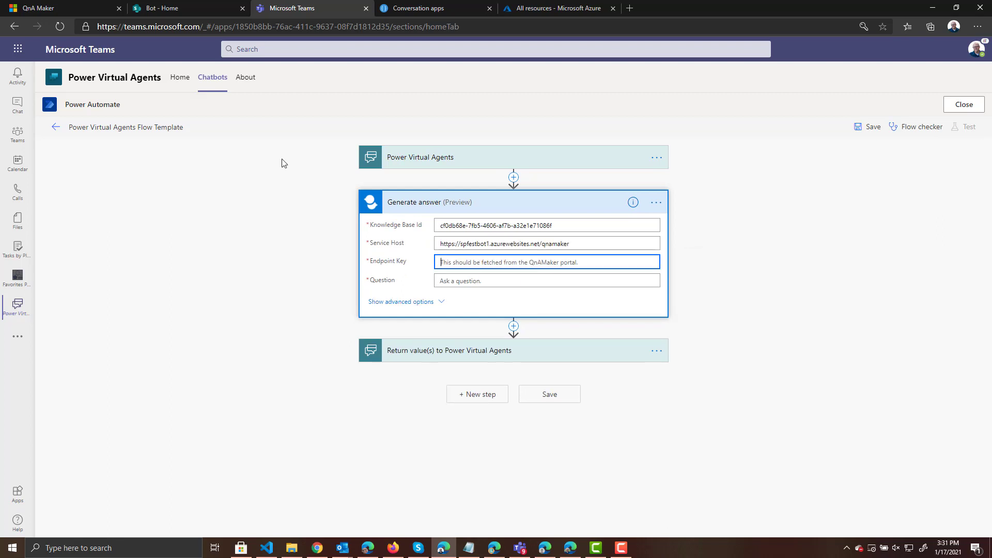
{"action": "left_click", "coordinate": [48, 5]}
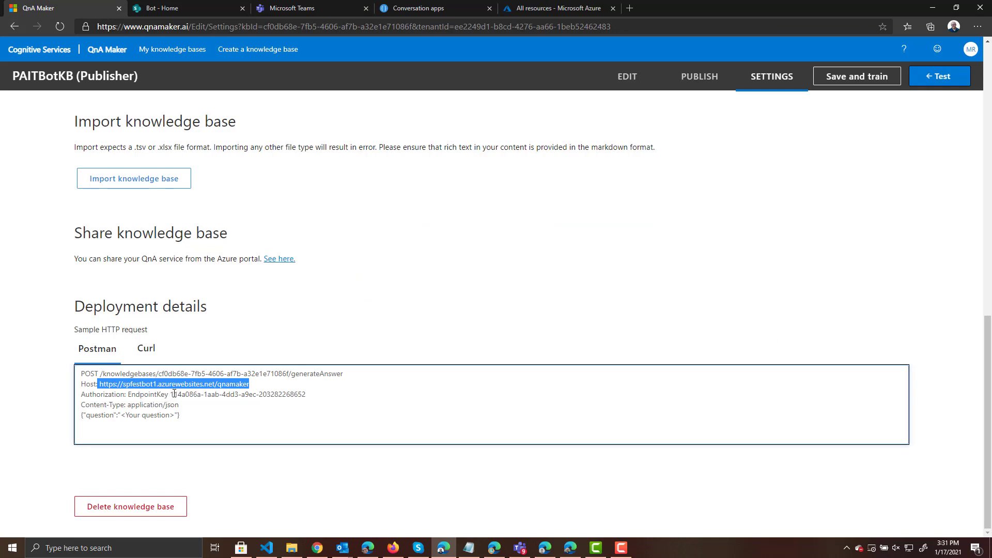
Copy the endpoint key from QnA Maker's deployment details into the flow's Endpoint Key field
{"action": "left_click_drag", "start_coordinate": [171, 394], "coordinate": [332, 395]}
{"action": "key", "text": "ctrl+c"}
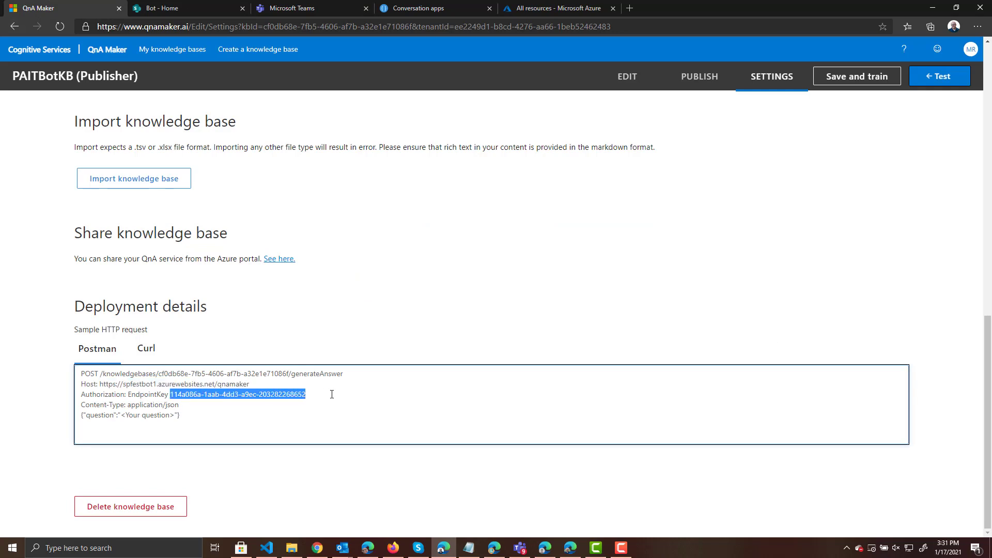
{"action": "left_click", "coordinate": [320, 5]}
{"action": "key", "text": "ctrl+v"}
Set Generate answer's Question field to the trigger's Question dynamic value
{"action": "left_click", "coordinate": [478, 298]}
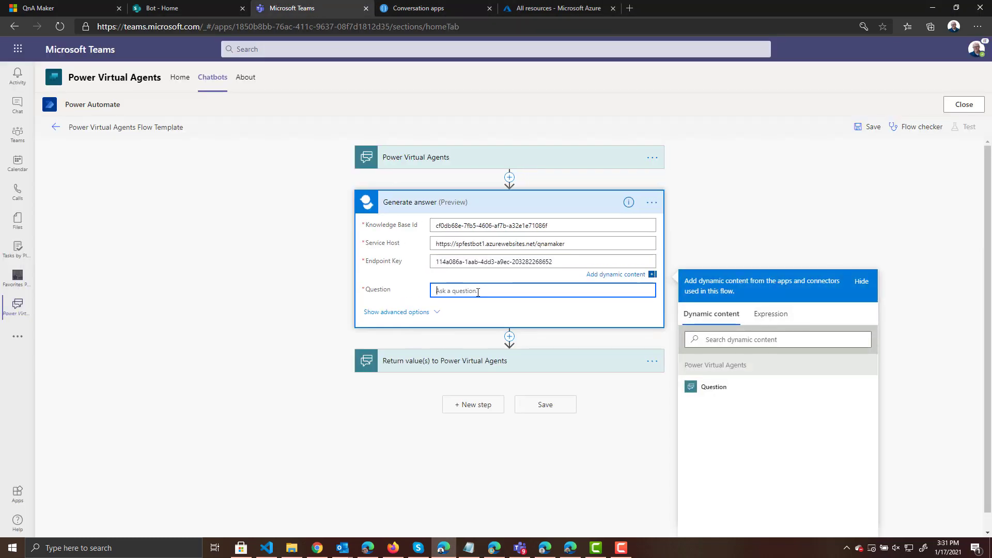
{"action": "left_click", "coordinate": [590, 264]}
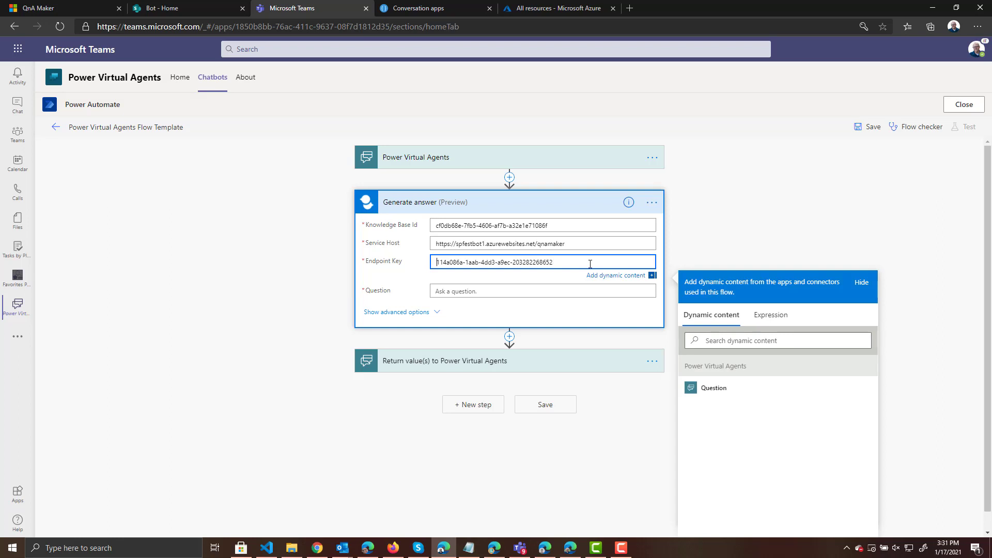
{"action": "left_click", "coordinate": [507, 290]}
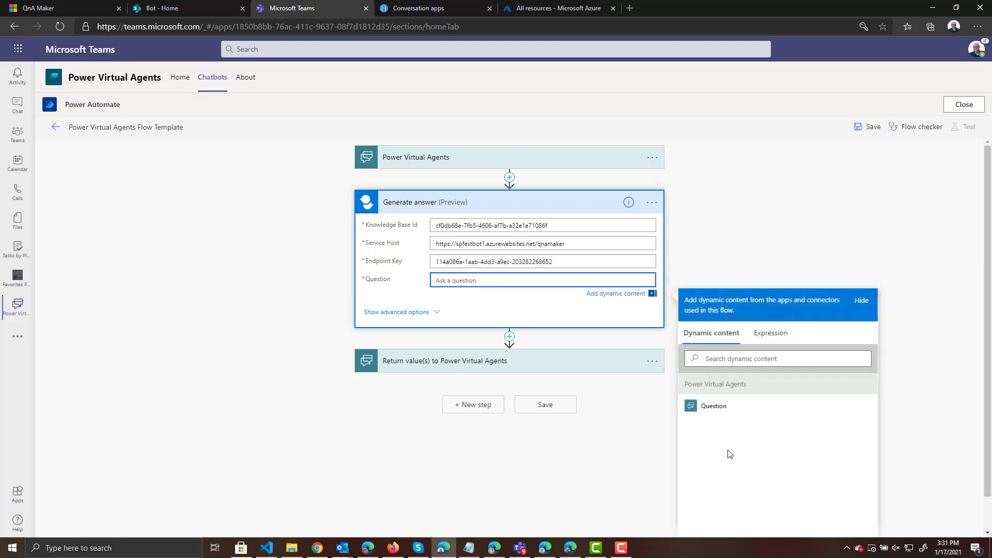
{"action": "left_click", "coordinate": [726, 411]}
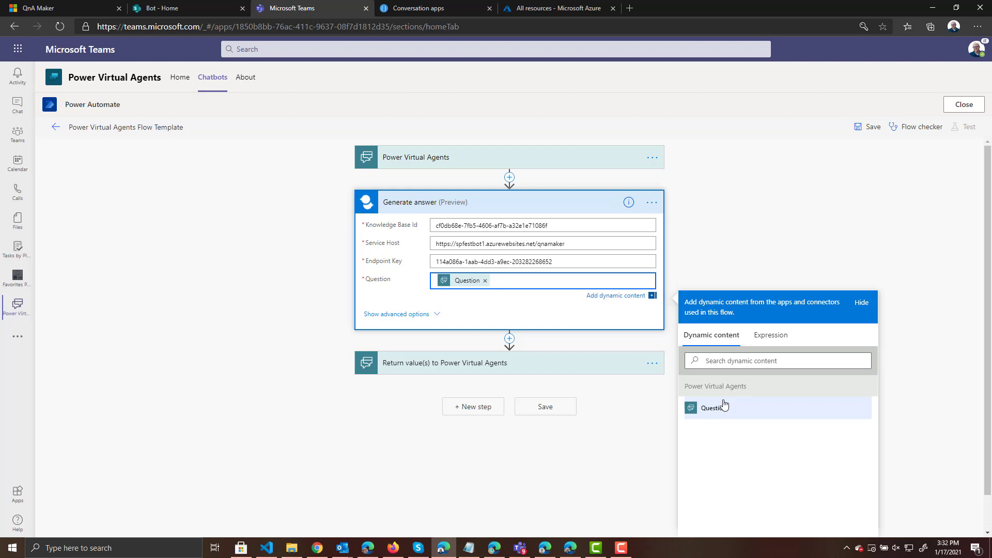
{"action": "left_click", "coordinate": [509, 339]}
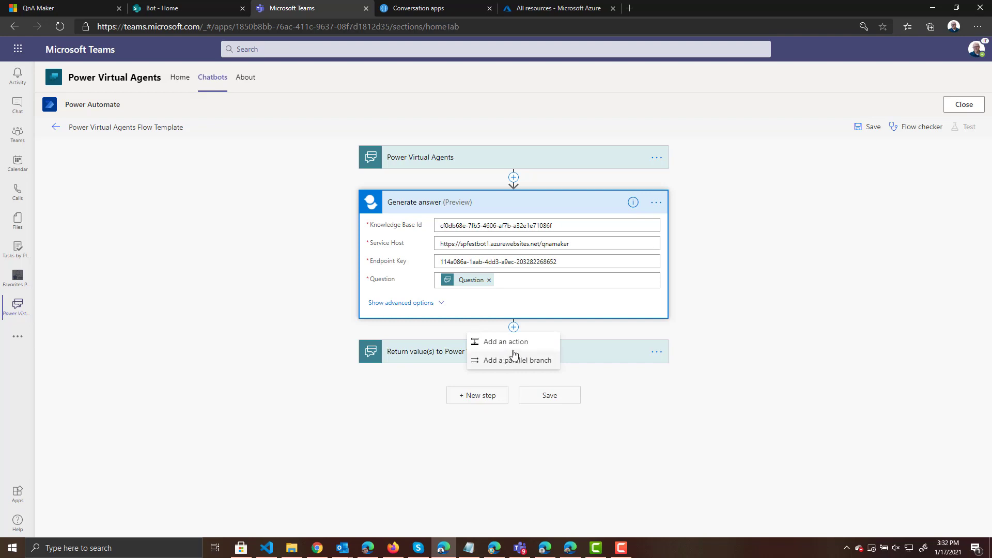
Add an Initialize variable action after the Generate answer step
{"action": "left_click", "coordinate": [519, 341]}
{"action": "type", "text": "in"}
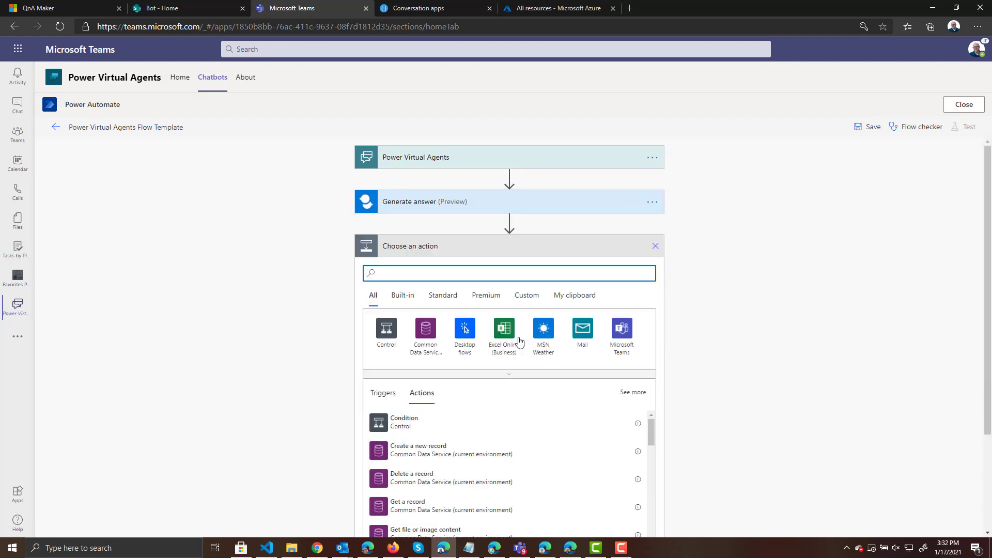
{"action": "type", "text": "ist va"}
{"action": "key", "text": "ctrl+a"}
{"action": "key", "text": "BackSpace"}
{"action": "type", "text": "ini"}
{"action": "type", "text": "t var"}
{"action": "key", "text": "BackSpace"}
{"action": "type", "text": "var"}
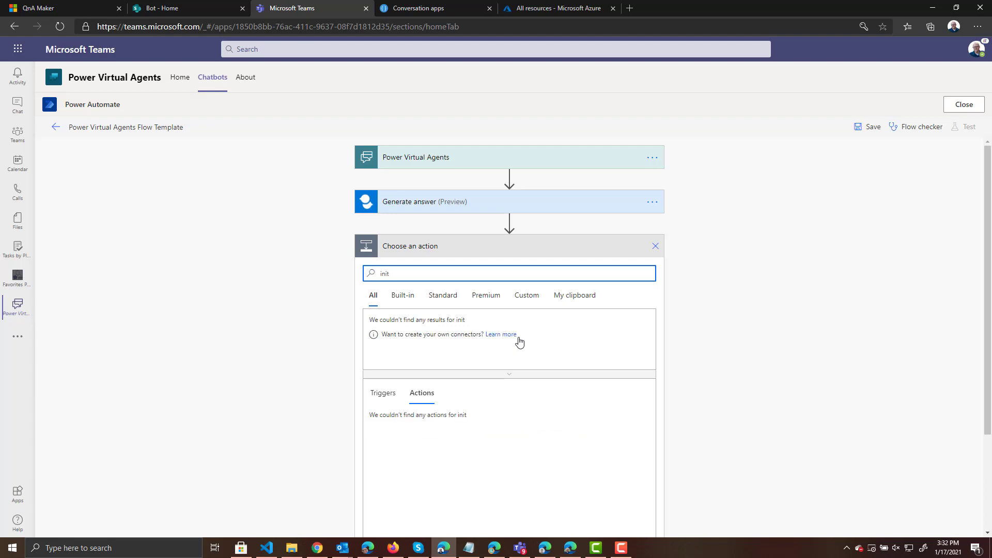
{"action": "scroll", "coordinate": [439, 435], "scroll_direction": "down", "scroll_amount": 1}
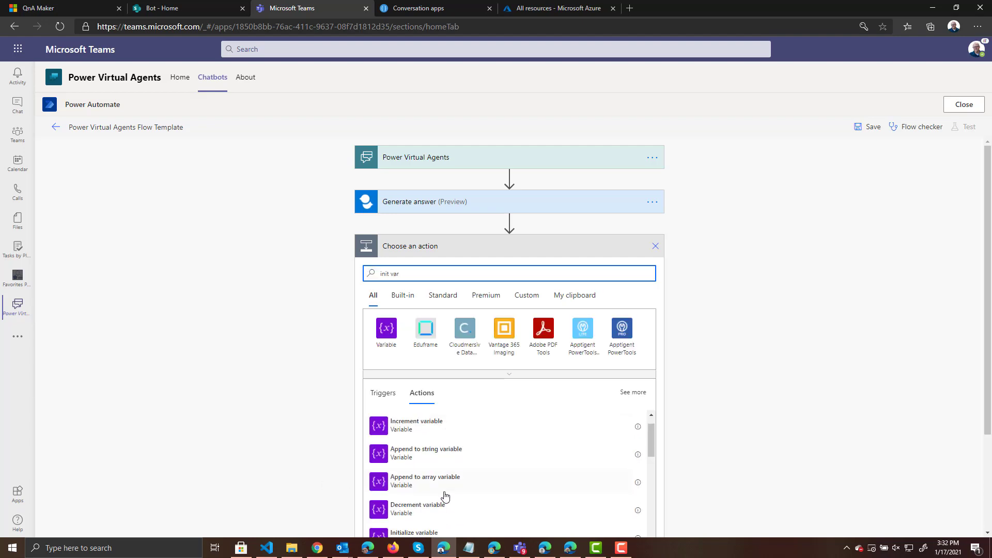
{"action": "left_click", "coordinate": [433, 532]}
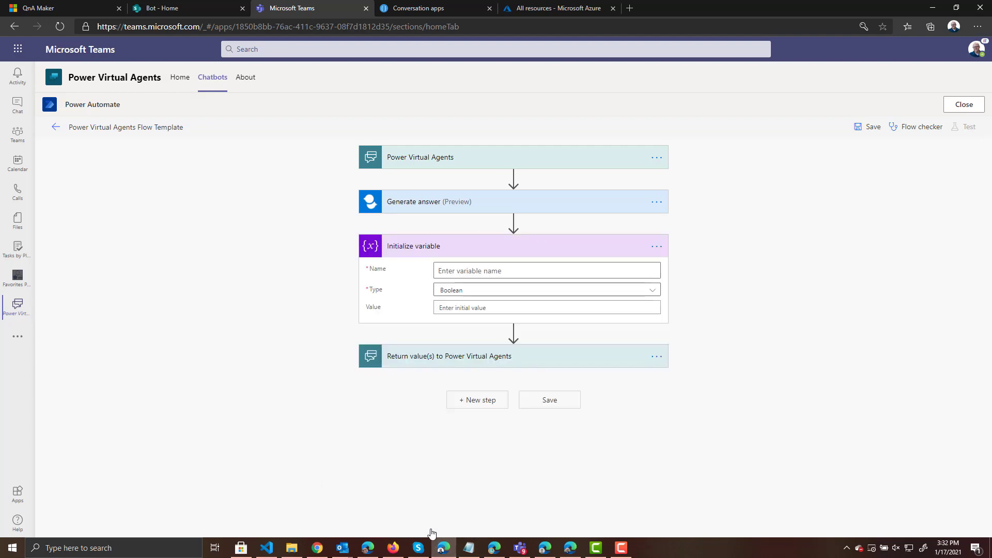
Name the variable response and set its type to String
{"action": "left_click", "coordinate": [494, 270]}
{"action": "type", "text": "re"}
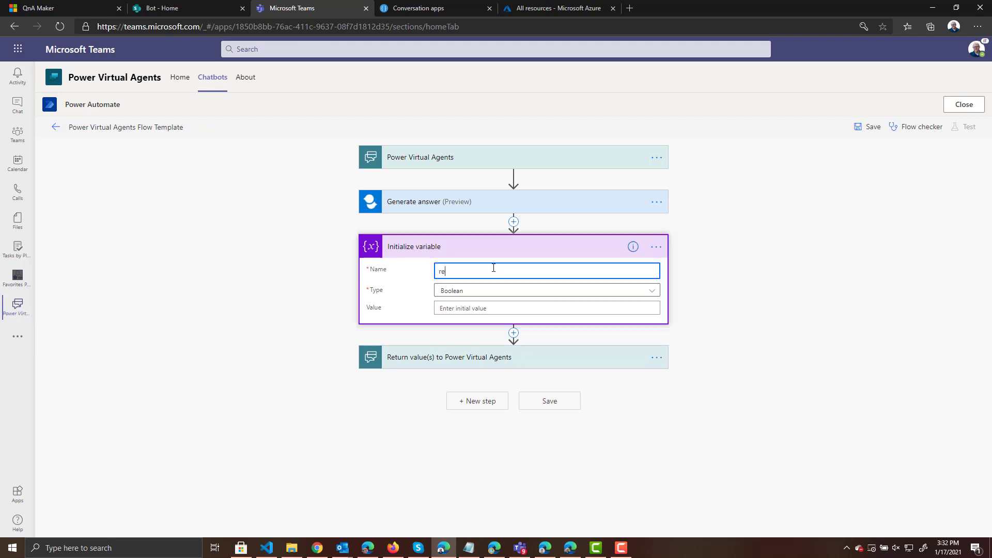
{"action": "type", "text": "sponse"}
{"action": "left_click", "coordinate": [458, 289]}
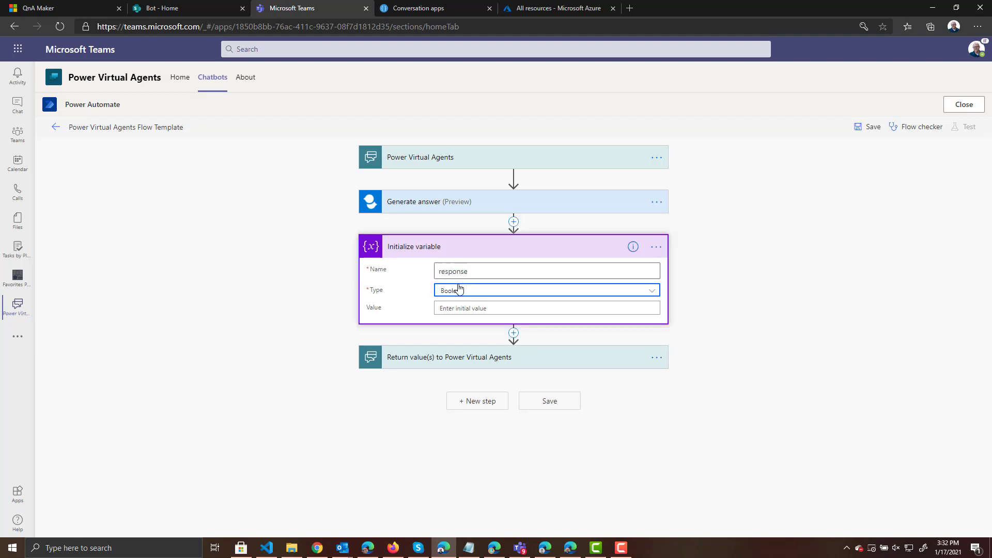
{"action": "left_click", "coordinate": [465, 361]}
Add another action after Initialize variable, searching for 'set vari'
{"action": "left_click", "coordinate": [513, 333]}
{"action": "left_click", "coordinate": [513, 345]}
{"action": "type", "text": "set vari"}
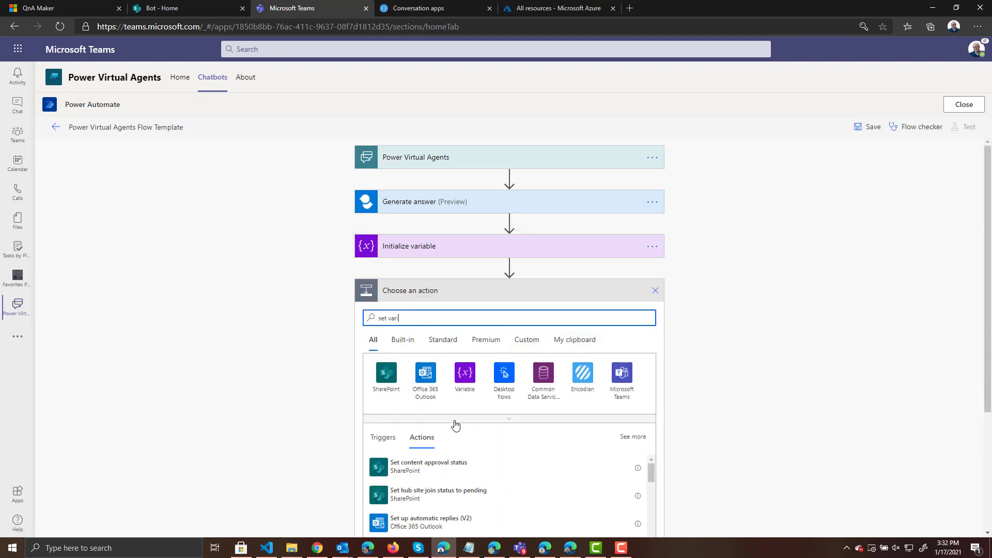
Set the response variable to 'Answers Answer', accepting the auto-added Apply to each loop over Answers
{"action": "scroll", "coordinate": [454, 421], "scroll_direction": "down", "scroll_amount": 3}
{"action": "left_click", "coordinate": [415, 424]}
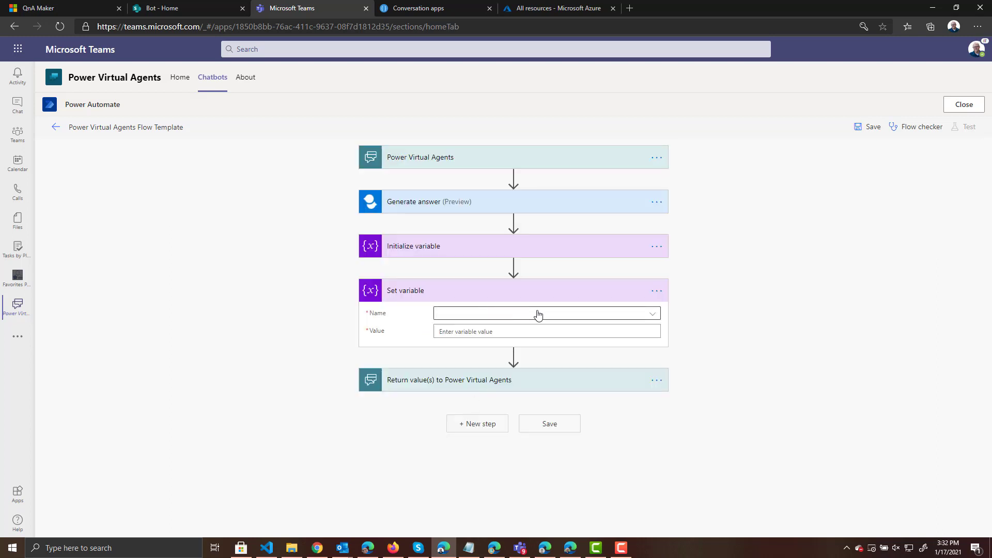
{"action": "left_click", "coordinate": [533, 313]}
{"action": "left_click", "coordinate": [481, 351]}
{"action": "left_click", "coordinate": [517, 332]}
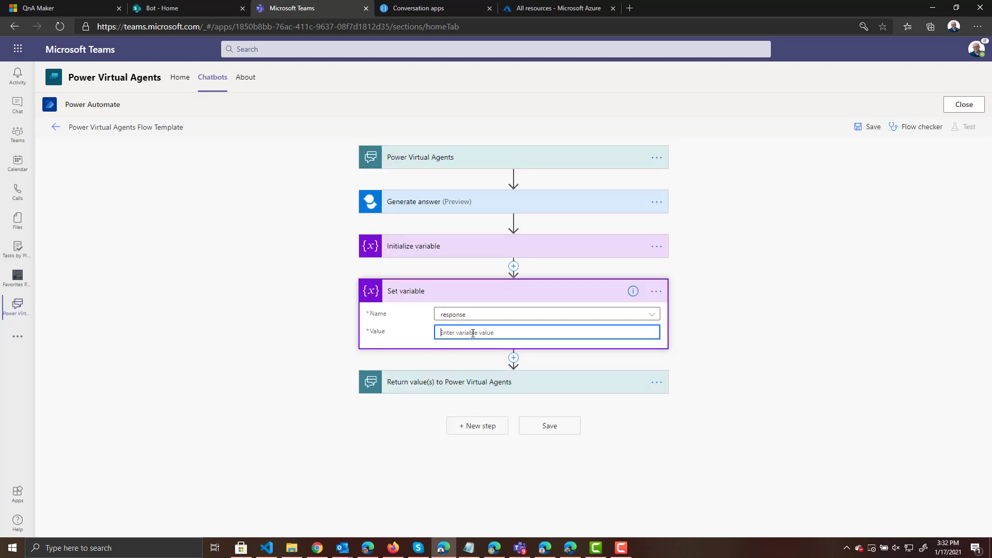
{"action": "scroll", "coordinate": [900, 442], "scroll_direction": "down", "scroll_amount": 2}
{"action": "scroll", "coordinate": [752, 409], "scroll_direction": "down", "scroll_amount": 1}
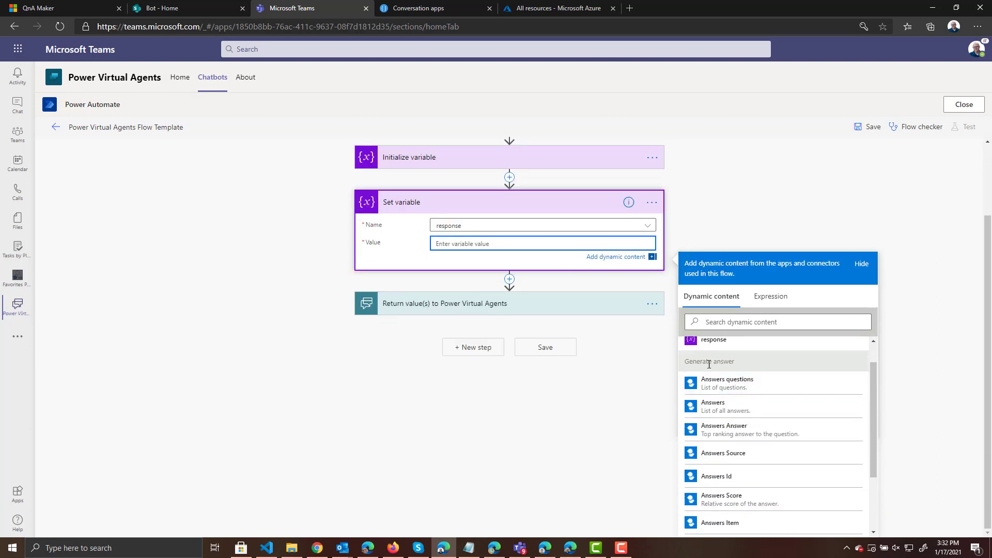
{"action": "left_click", "coordinate": [731, 433]}
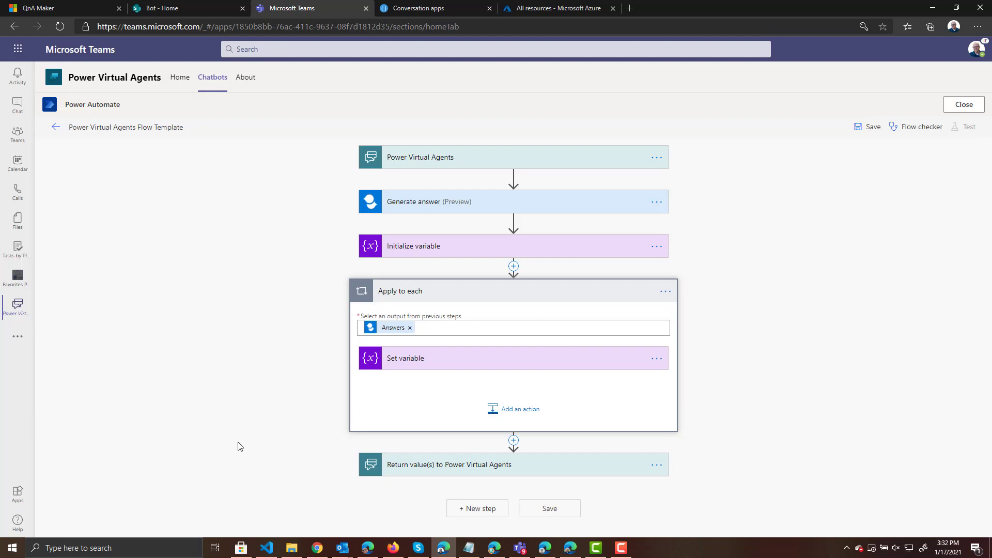
{"action": "left_click", "coordinate": [494, 469]}
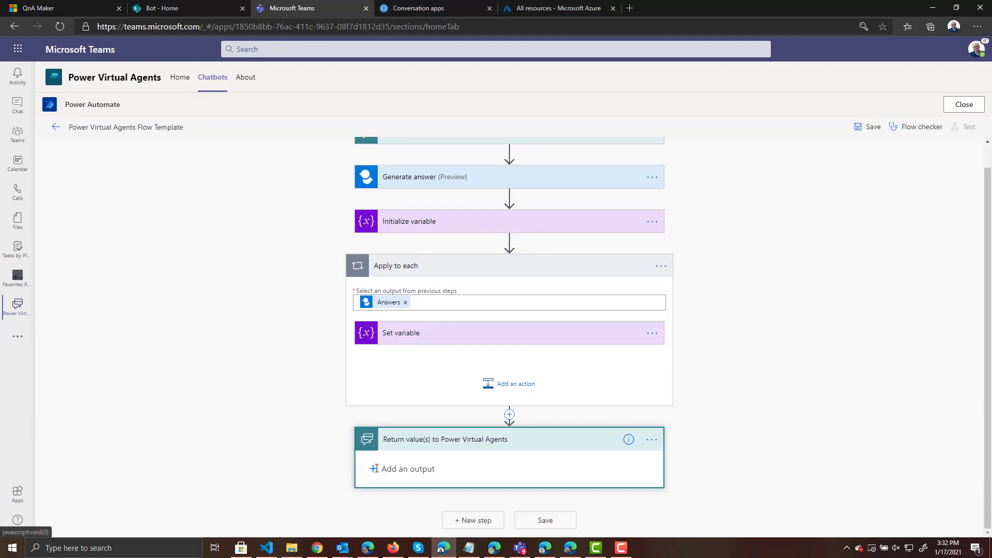
Add a Text output titled QnAResponse whose value is the response variable
{"action": "left_click", "coordinate": [372, 468]}
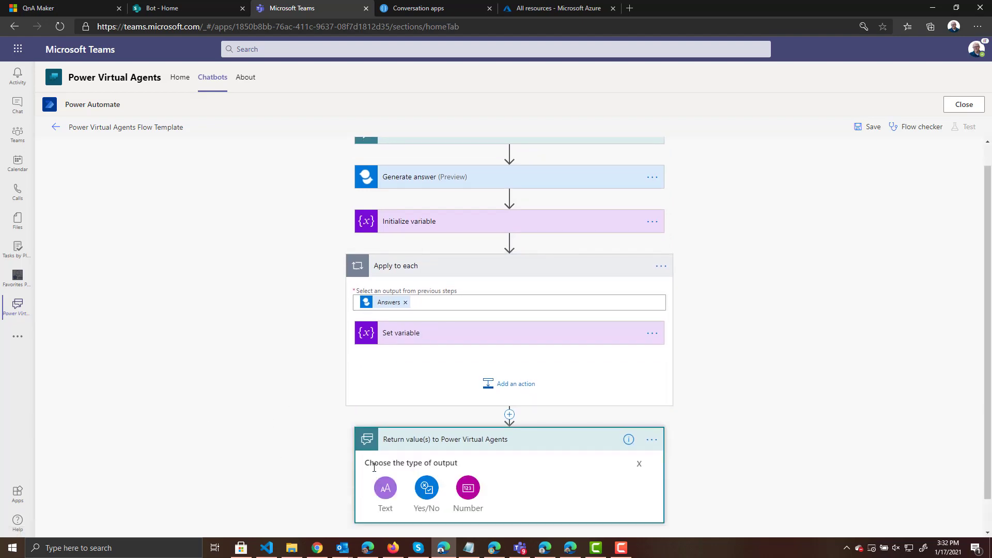
{"action": "left_click", "coordinate": [393, 490]}
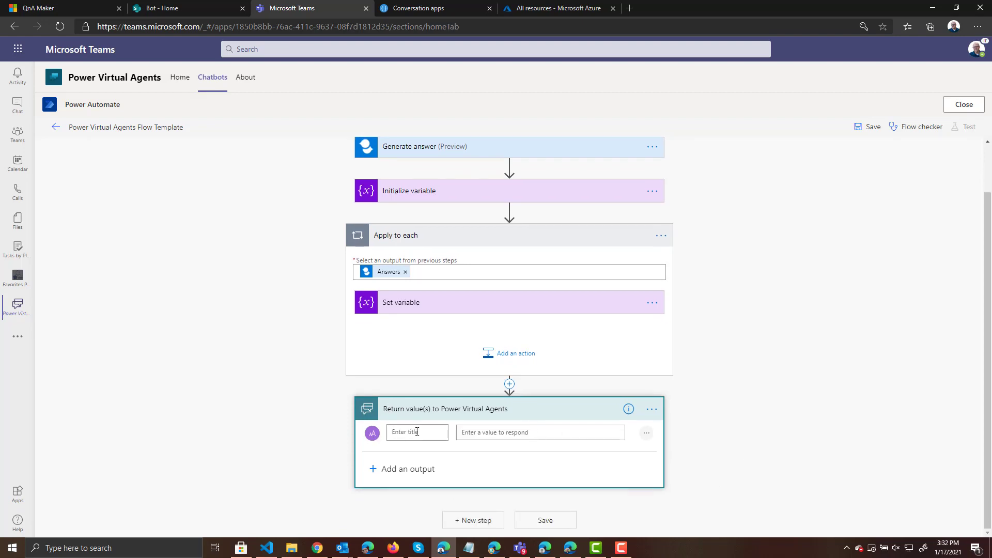
{"action": "type", "text": "QnAResponse"}
{"action": "left_click", "coordinate": [509, 434]}
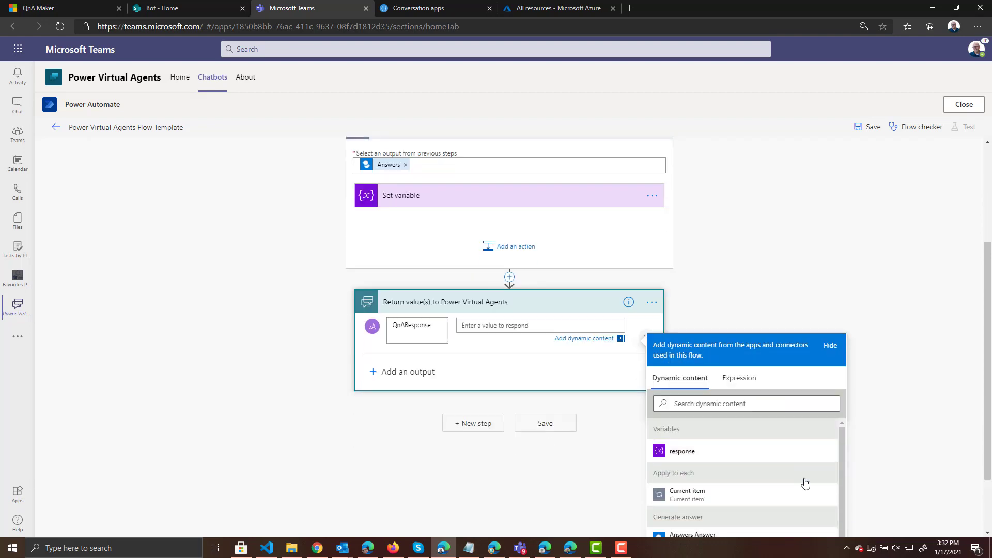
{"action": "left_click", "coordinate": [687, 443]}
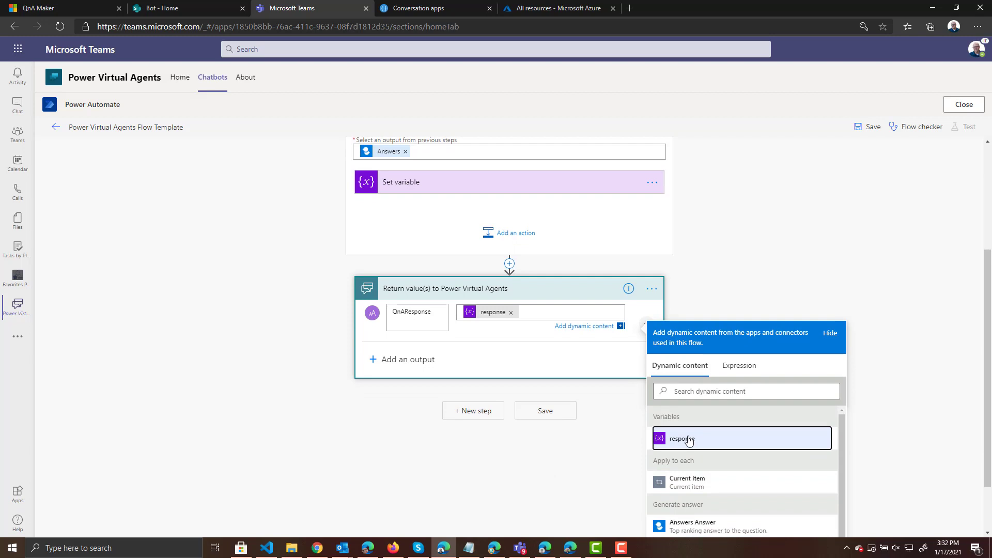
{"action": "left_click", "coordinate": [690, 439]}
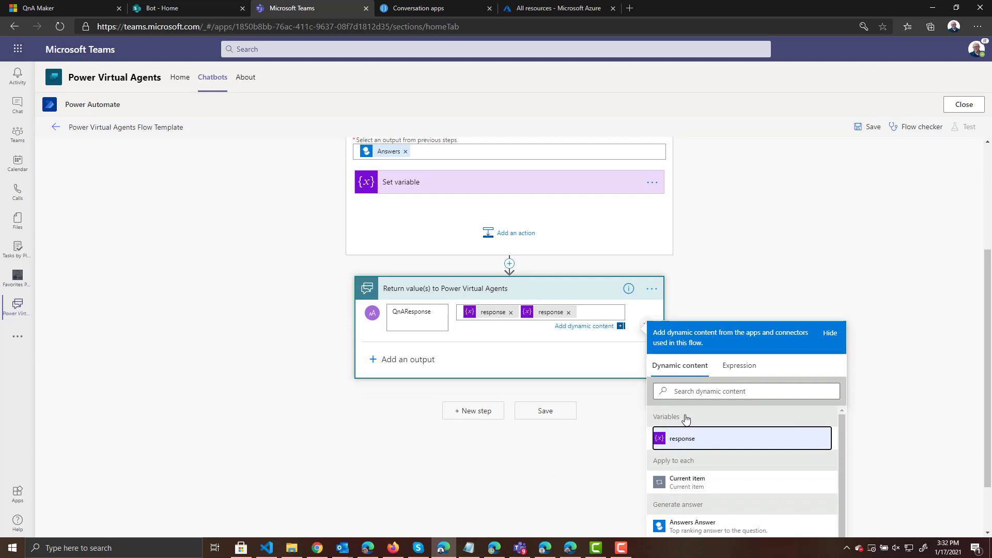
{"action": "left_click", "coordinate": [569, 312]}
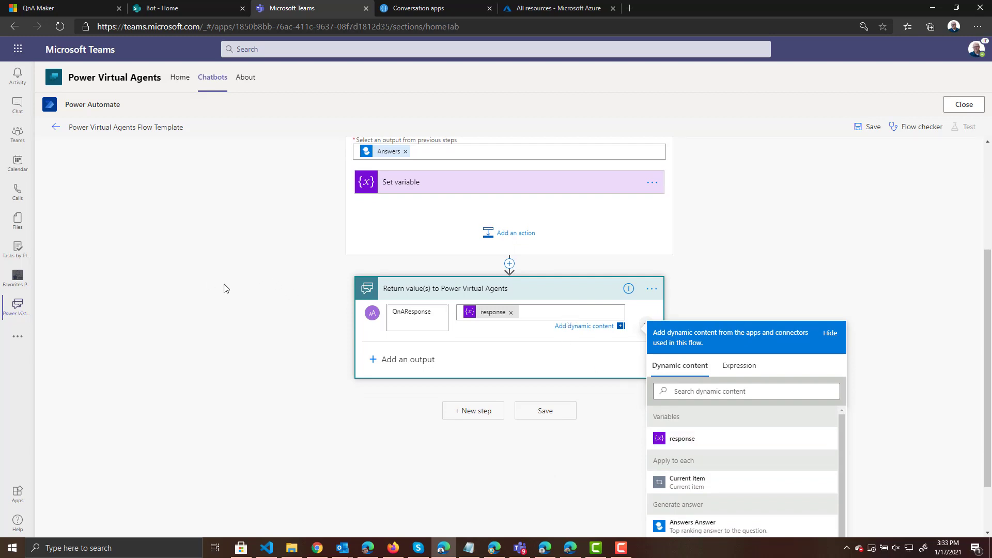
{"action": "left_click", "coordinate": [224, 288]}
{"action": "left_click", "coordinate": [139, 129]}
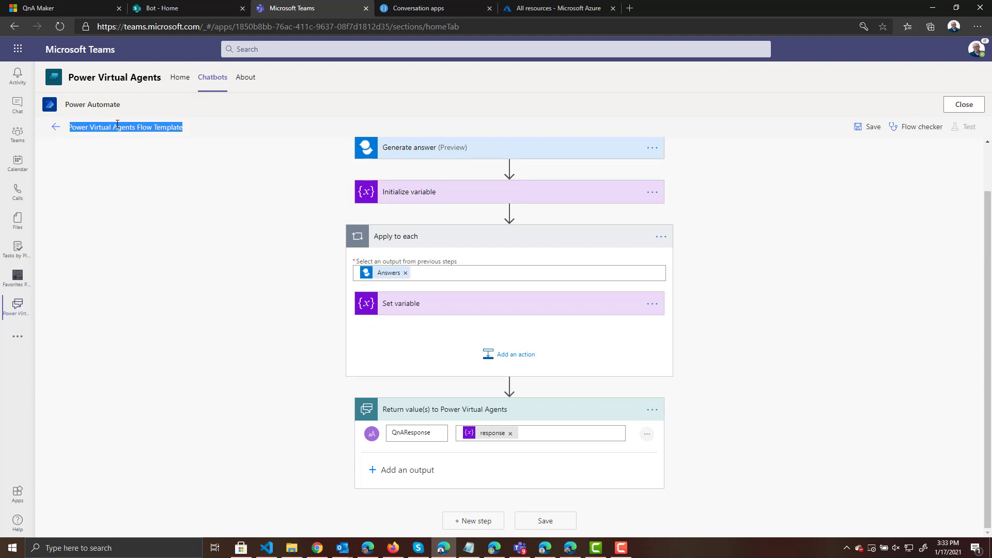
Rename the flow GetQnAMakerResponse and save it
{"action": "type", "text": "Set"}
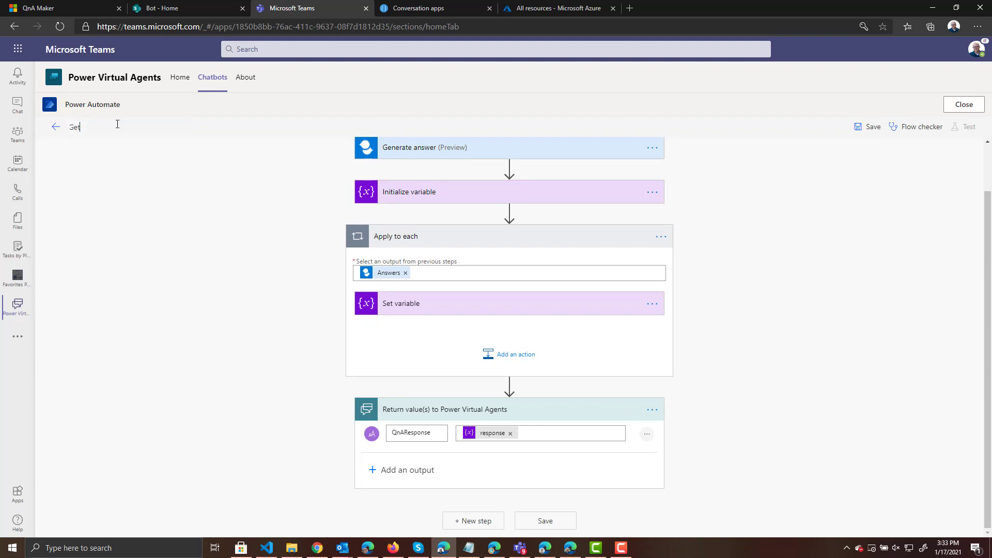
{"action": "type", "text": "QnAMakerResponse"}
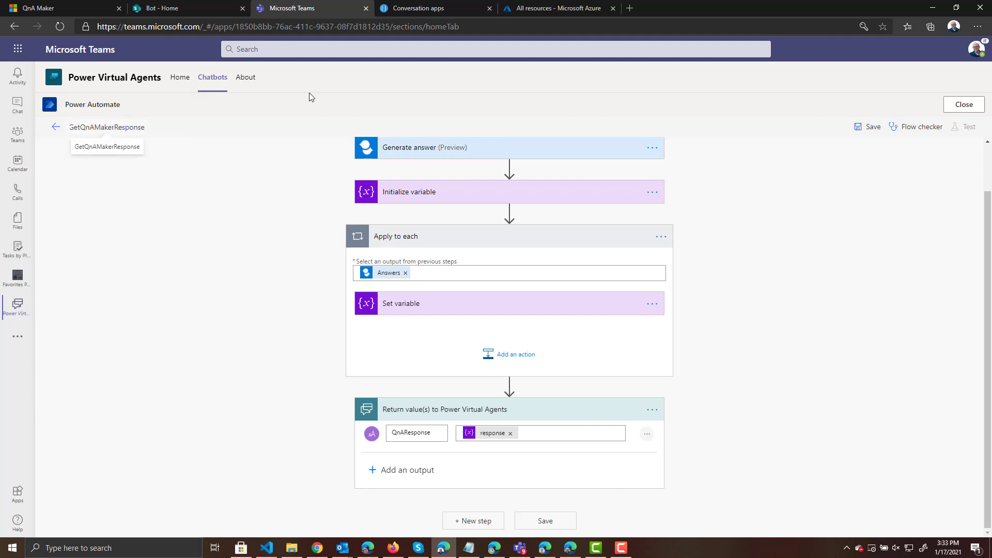
{"action": "left_click", "coordinate": [558, 522]}
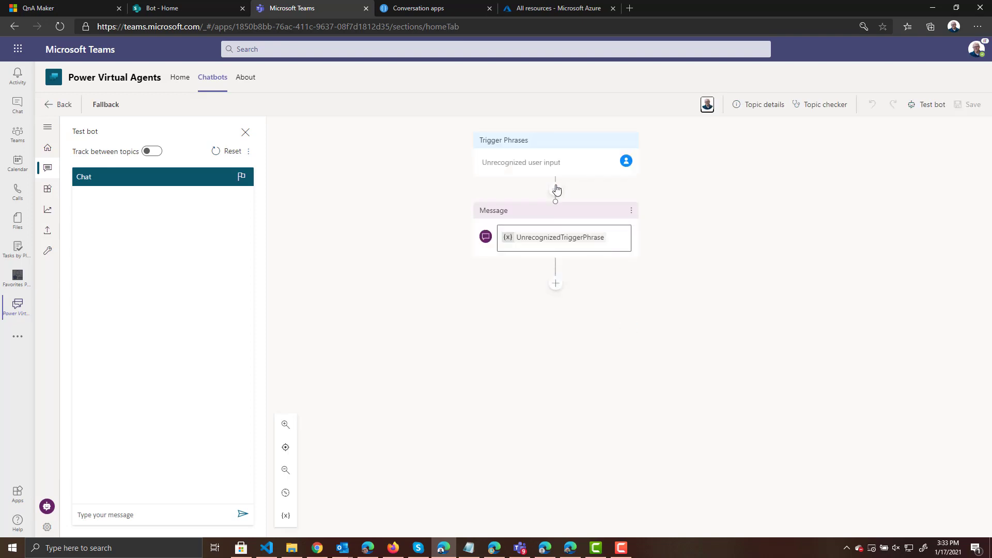
Call the GetQnAMakerResponse flow, passing bot.UnrecognizedTriggerPhrase as its Question input
{"action": "left_click", "coordinate": [556, 188]}
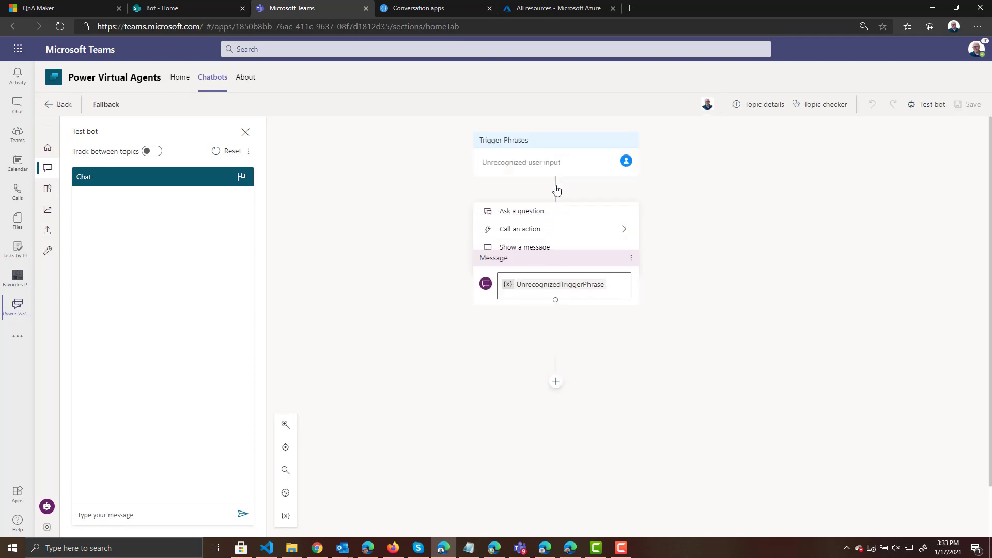
{"action": "left_click", "coordinate": [528, 232]}
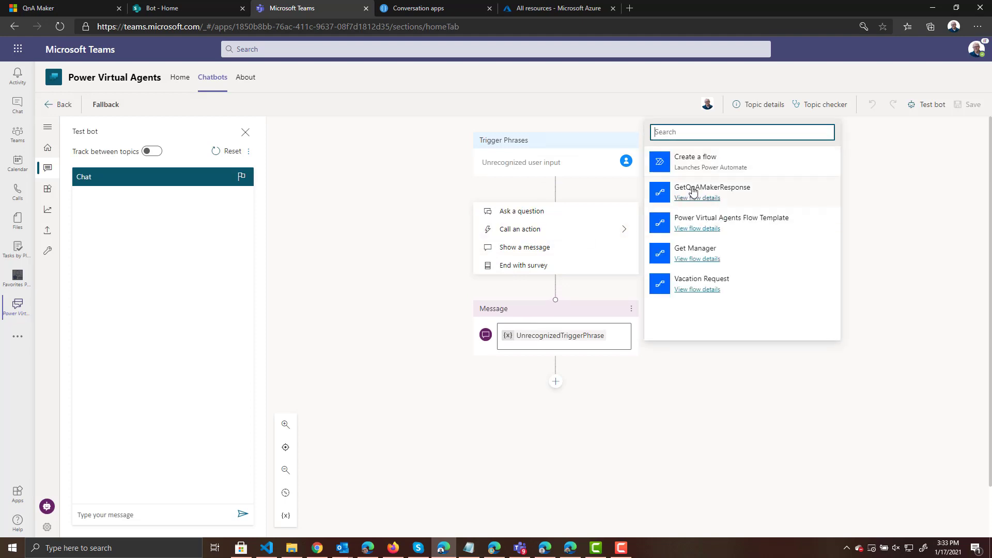
{"action": "left_click", "coordinate": [662, 192]}
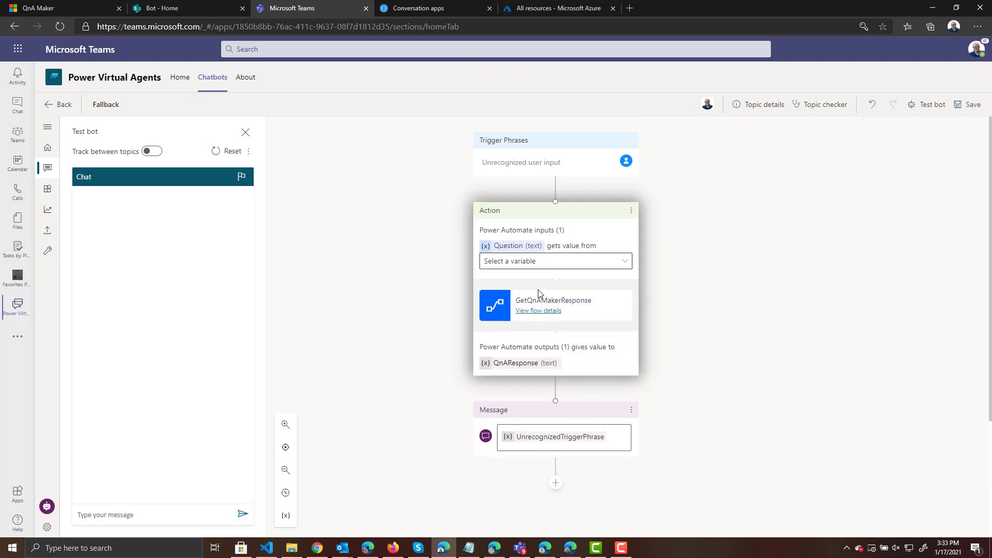
{"action": "left_click", "coordinate": [625, 262]}
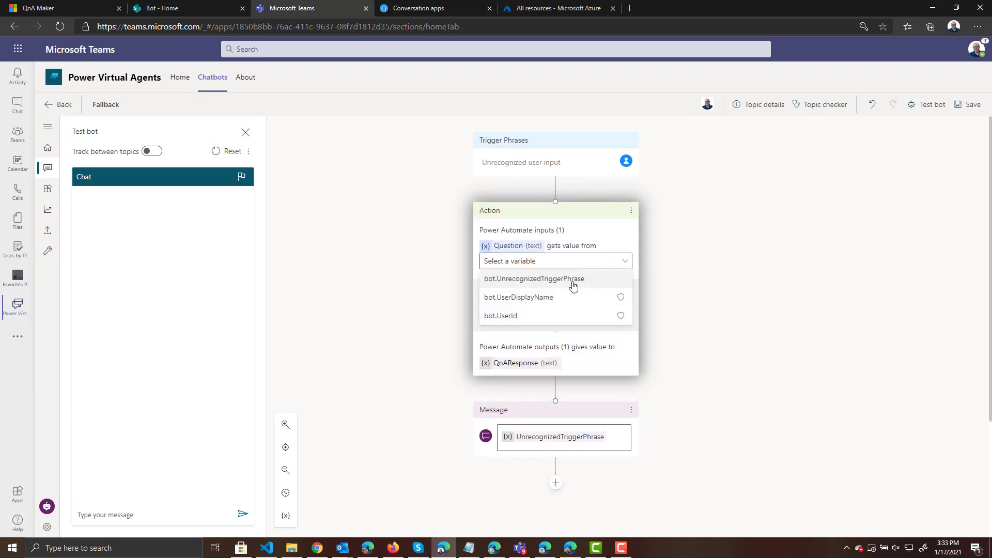
{"action": "left_click", "coordinate": [574, 282]}
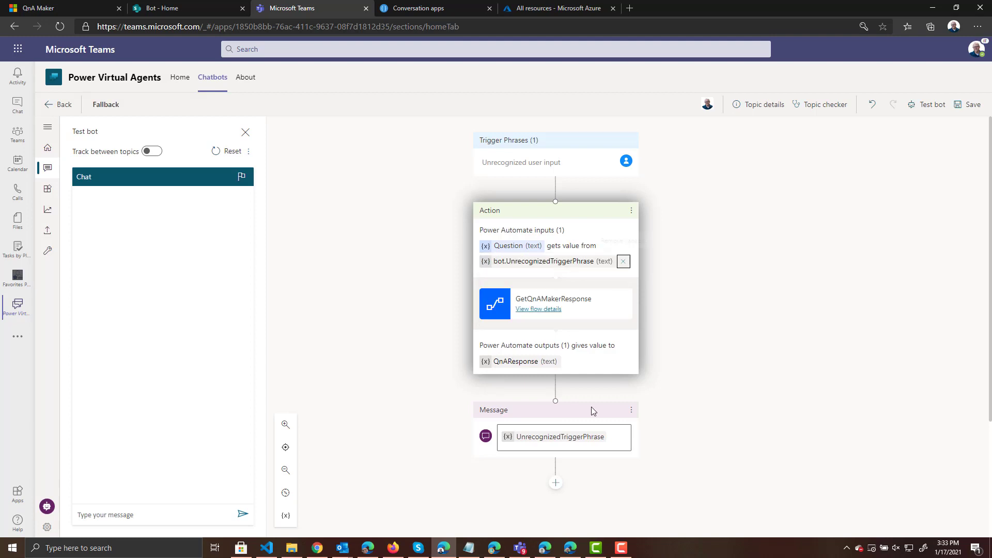
Replace the reply message's variable with QnAResponse and save the Fallback topic
{"action": "left_click", "coordinate": [613, 437]}
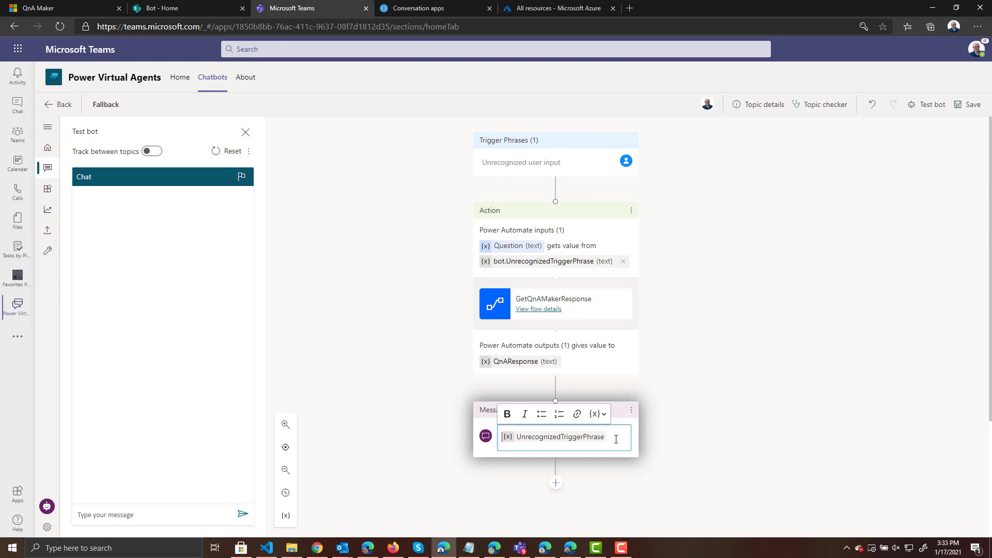
{"action": "left_click", "coordinate": [587, 444]}
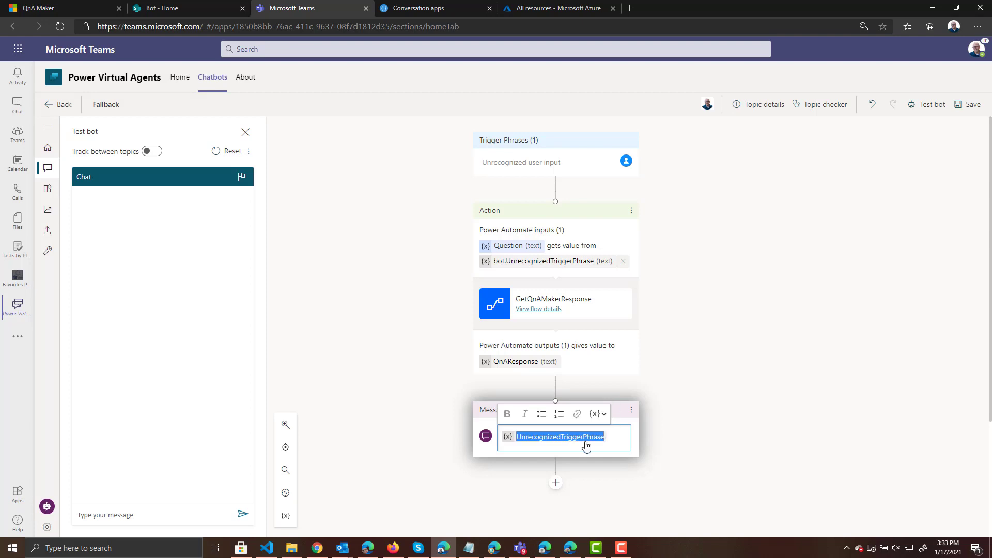
{"action": "key", "text": "Delete"}
{"action": "left_click", "coordinate": [596, 414]}
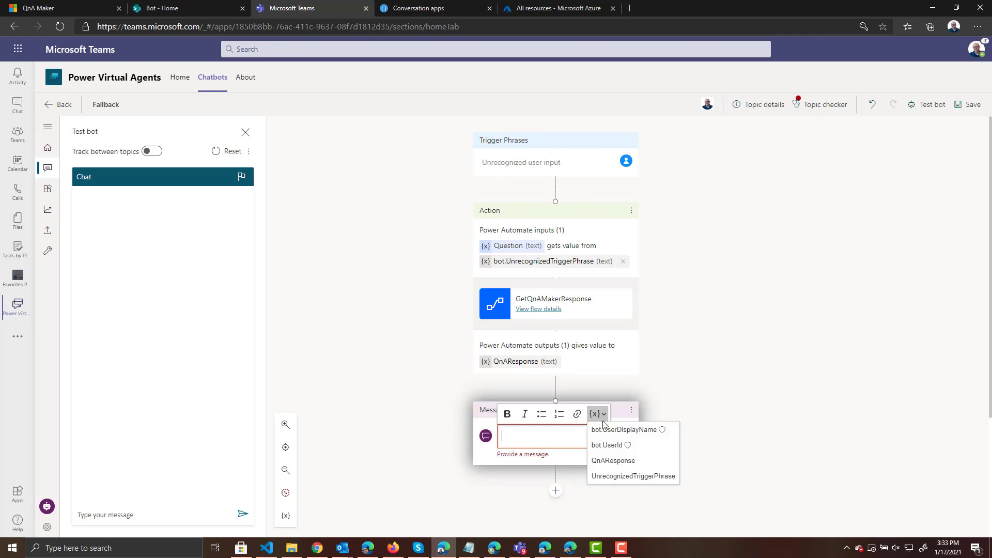
{"action": "left_click", "coordinate": [614, 461]}
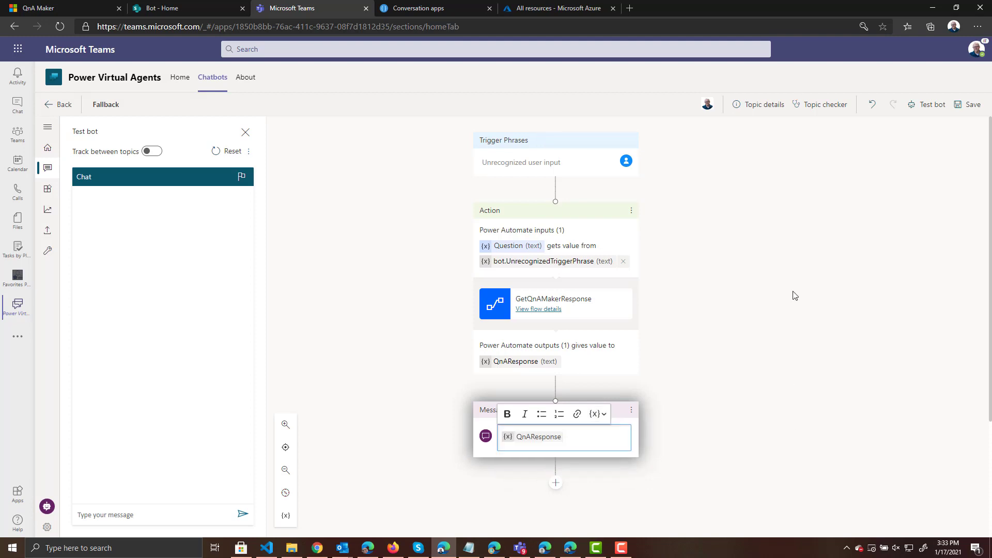
{"action": "left_click", "coordinate": [971, 106]}
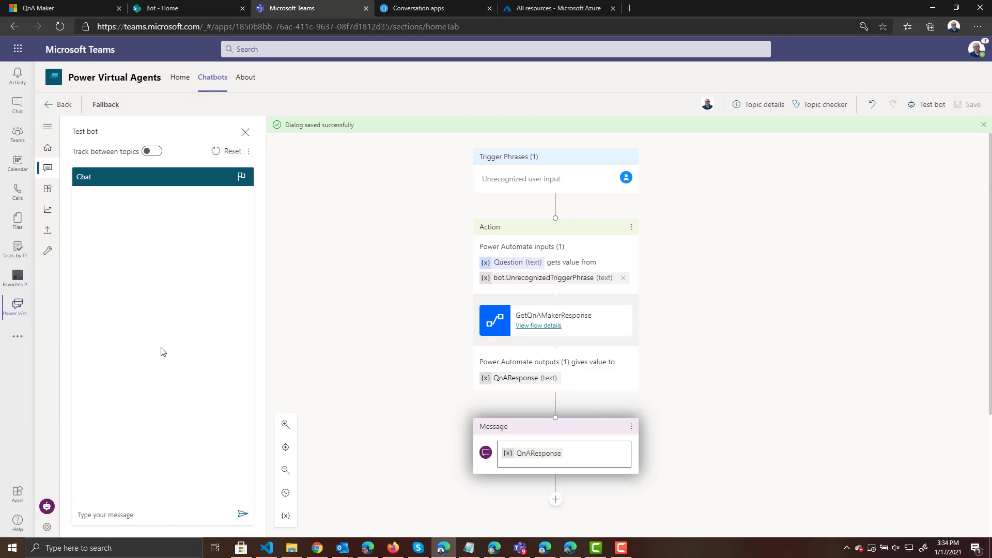
Send 'Hello', 'tell me a joike?' and 'how do I contact pait?' to the test bot
{"action": "left_click", "coordinate": [177, 512]}
{"action": "type", "text": "Hello"}
{"action": "key", "text": "Return"}
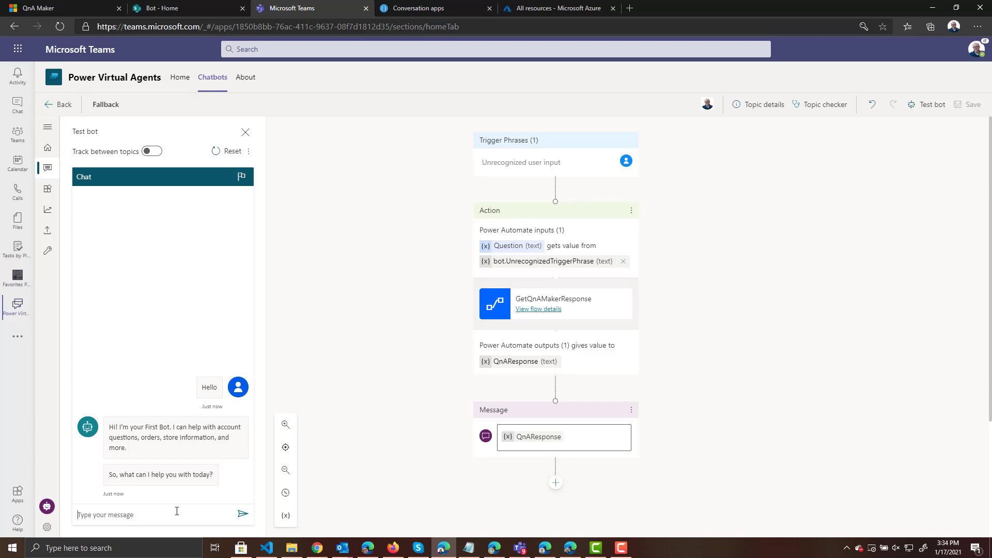
{"action": "type", "text": "tell me a"}
{"action": "type", "text": " joi"}
{"action": "type", "text": "ke?"}
{"action": "key", "text": "Return"}
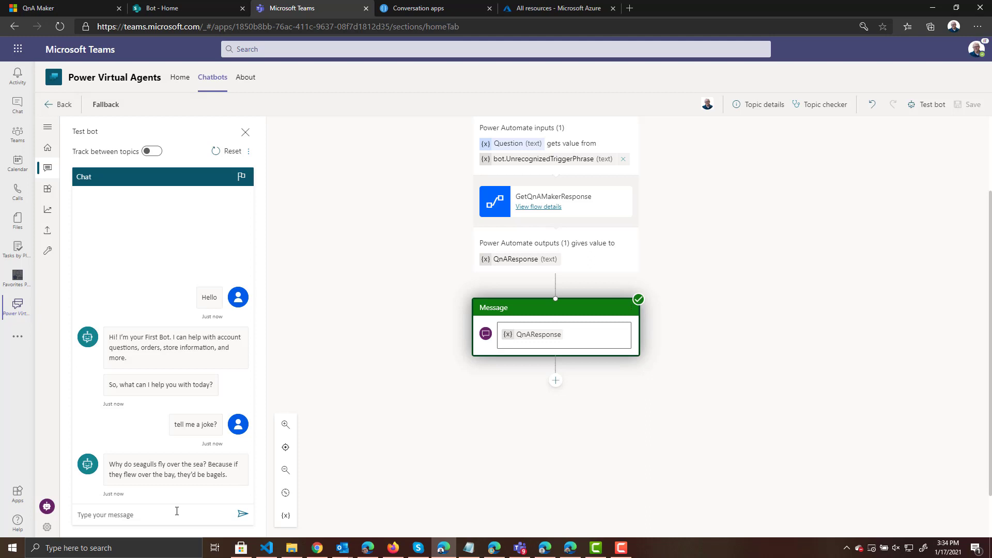
{"action": "type", "text": "how do I contact pait?"}
{"action": "key", "text": "Return"}
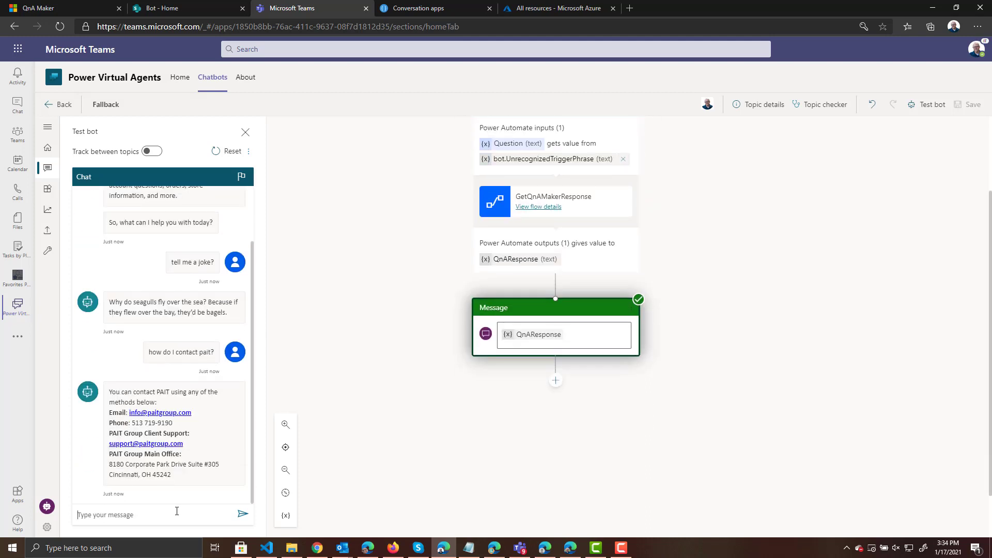
Ask the test bot 'what services does pait offer?' and 'how are you feeling?'
{"action": "type", "text": "what servcied"}
{"action": "key", "text": "BackSpace"}
{"action": "key", "text": "BackSpace"}
{"action": "type", "text": "ices does pait offer?"}
{"action": "key", "text": "Return"}
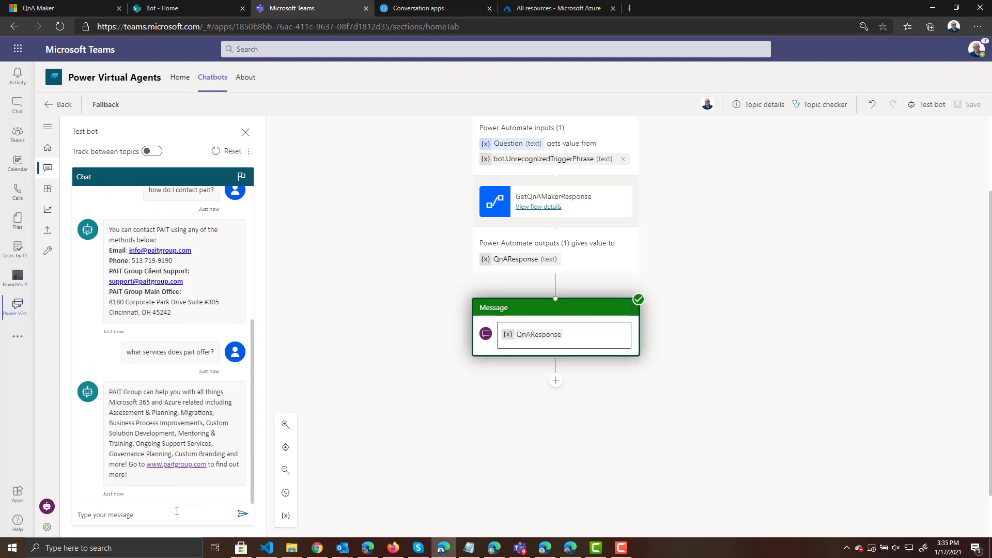
{"action": "type", "text": "how are you feeling?"}
{"action": "key", "text": "Return"}
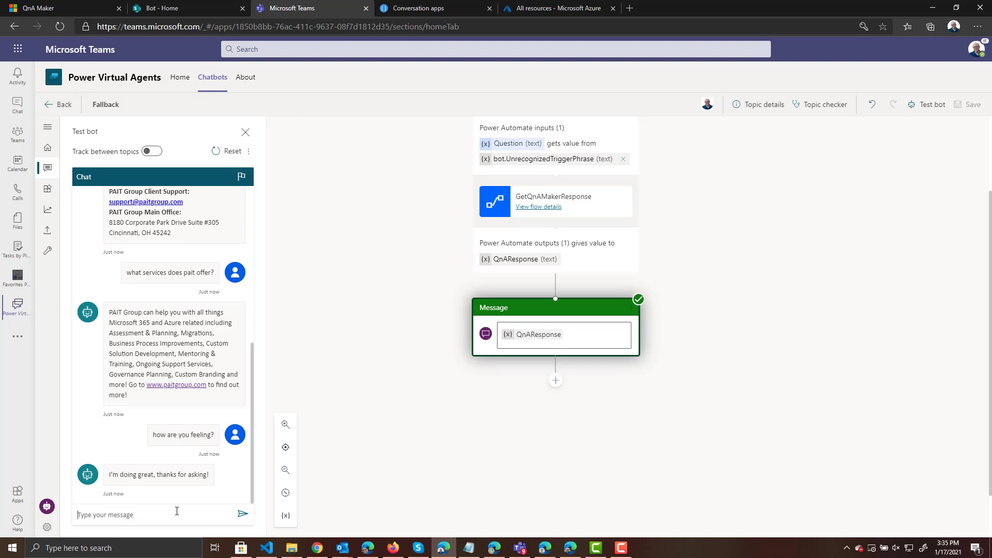
Ask about the vacation policy, accept contacting the manager, then ask 'How do I order a product?'
{"action": "type", "text": "what is our vacation policy?"}
{"action": "key", "text": "Return"}
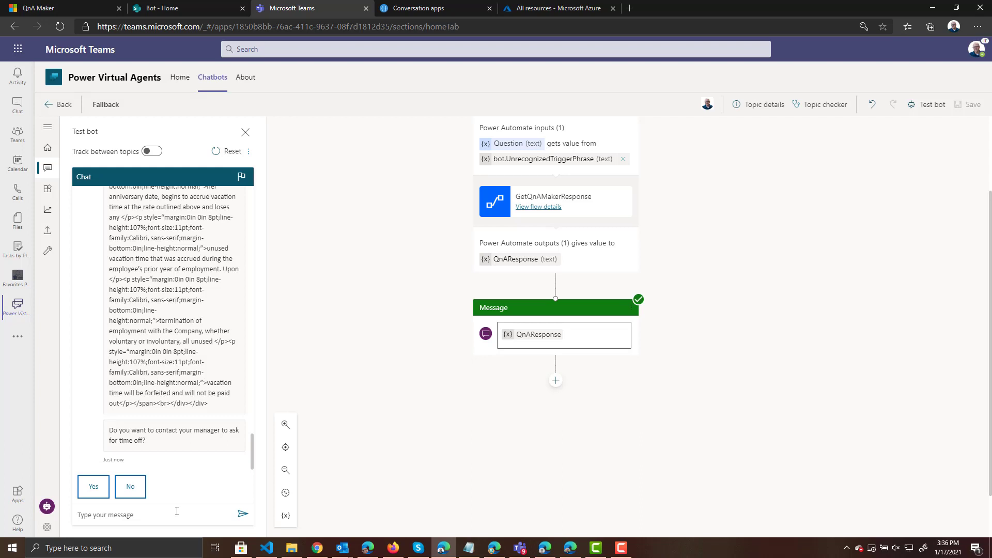
{"action": "type", "text": "I wan"}
{"action": "key", "text": "BackSpace"}
{"action": "key", "text": "BackSpace"}
{"action": "key", "text": "BackSpace"}
{"action": "key", "text": "BackSpace"}
{"action": "key", "text": "BackSpace"}
{"action": "left_click", "coordinate": [95, 493]}
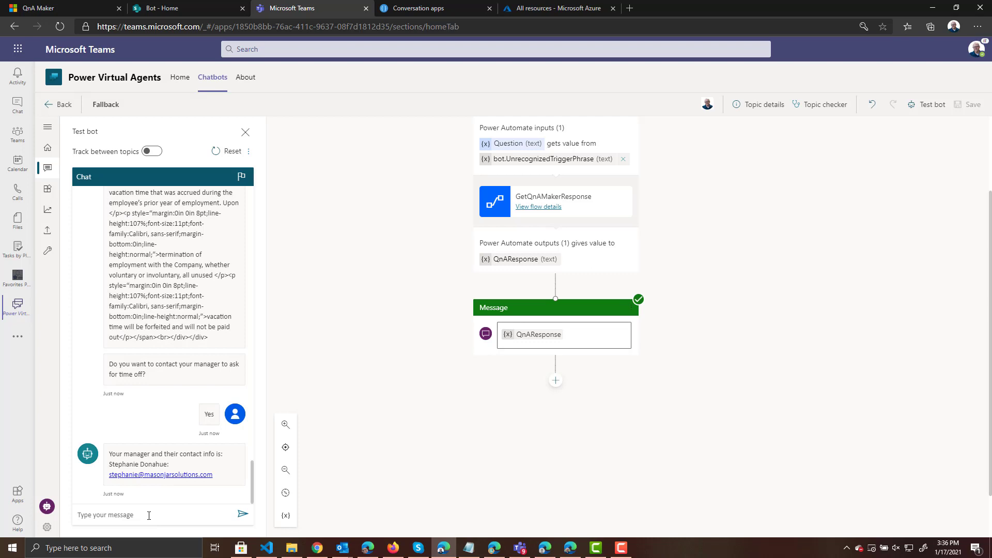
{"action": "type", "text": "How do I order a product?"}
{"action": "key", "text": "Return"}
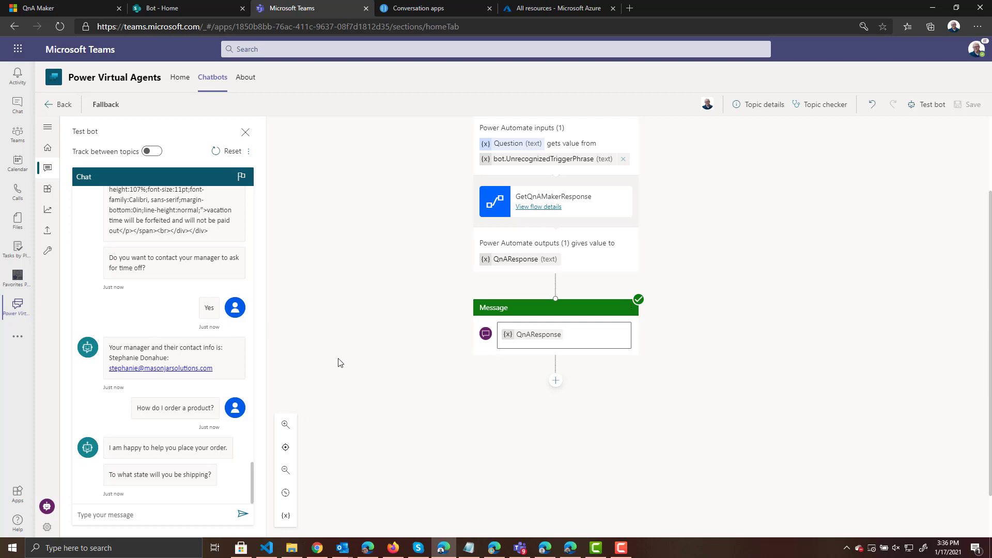
Open First Bot's Topics list from the left navigation rail
{"action": "left_click", "coordinate": [48, 172]}
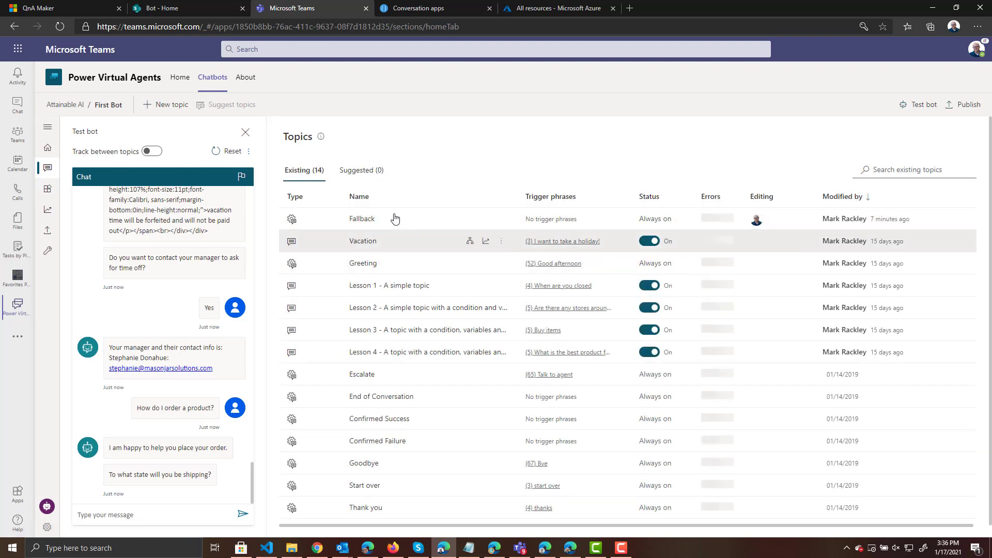